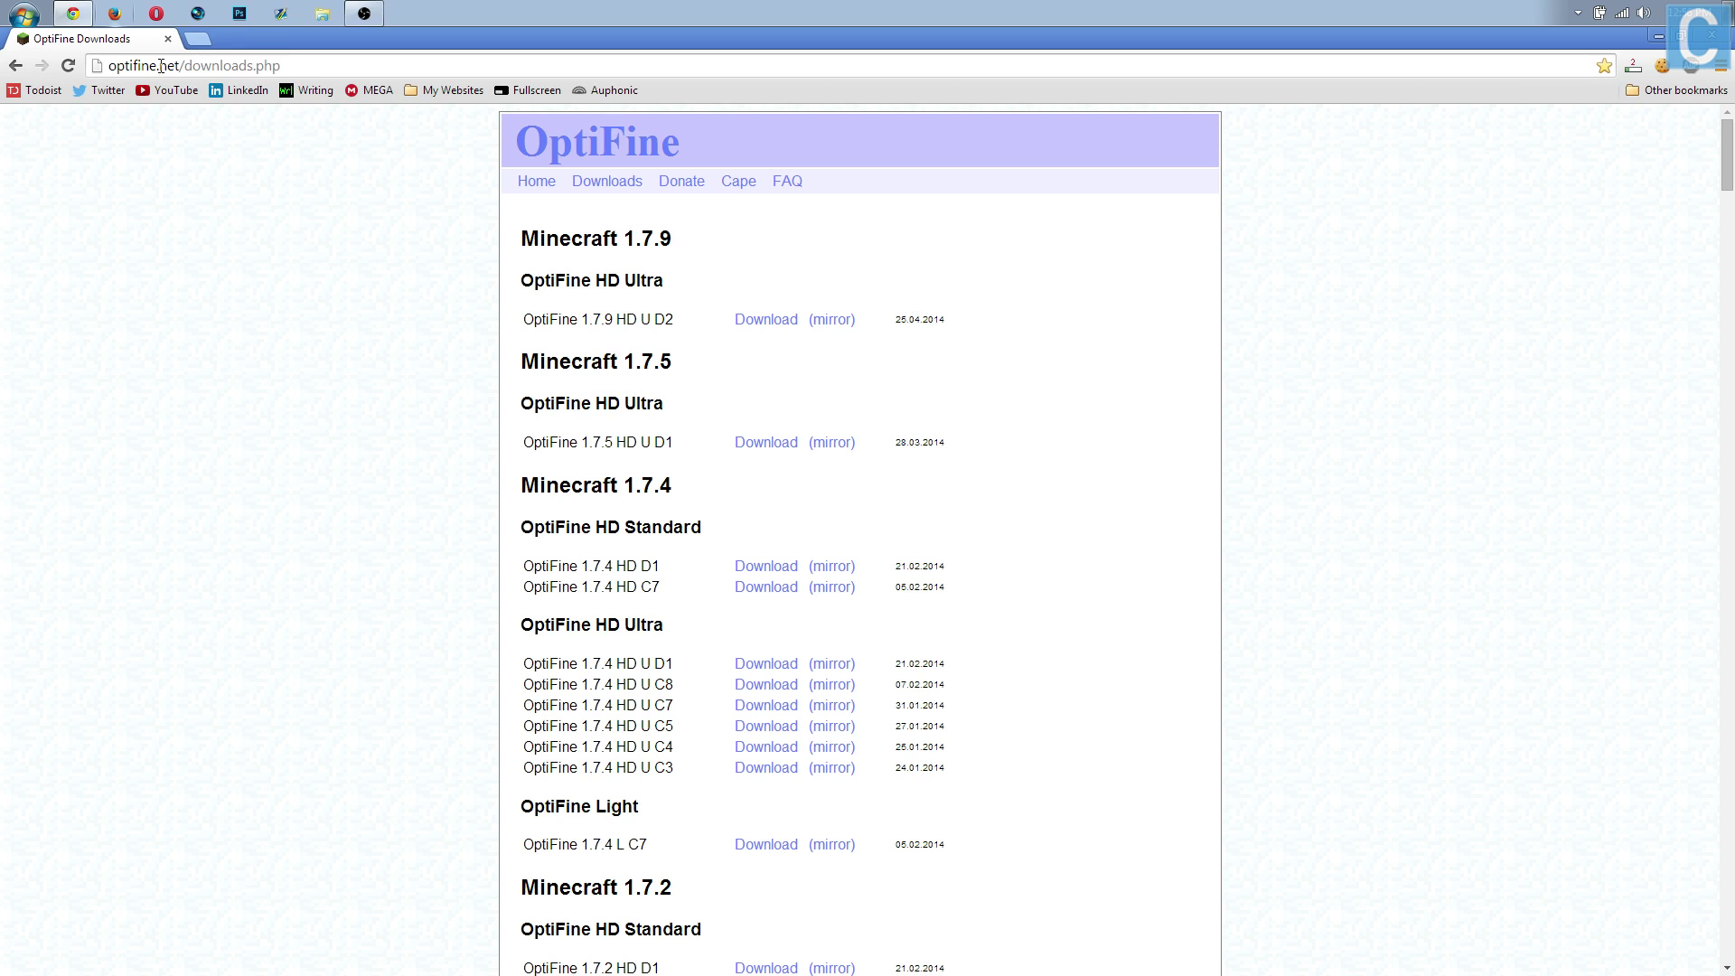
Download OptiFine_1.7.9_HD_U_D2.jar via its mirror link and keep it past Chrome's warning.
click(299, 70)
click(300, 69)
click(822, 321)
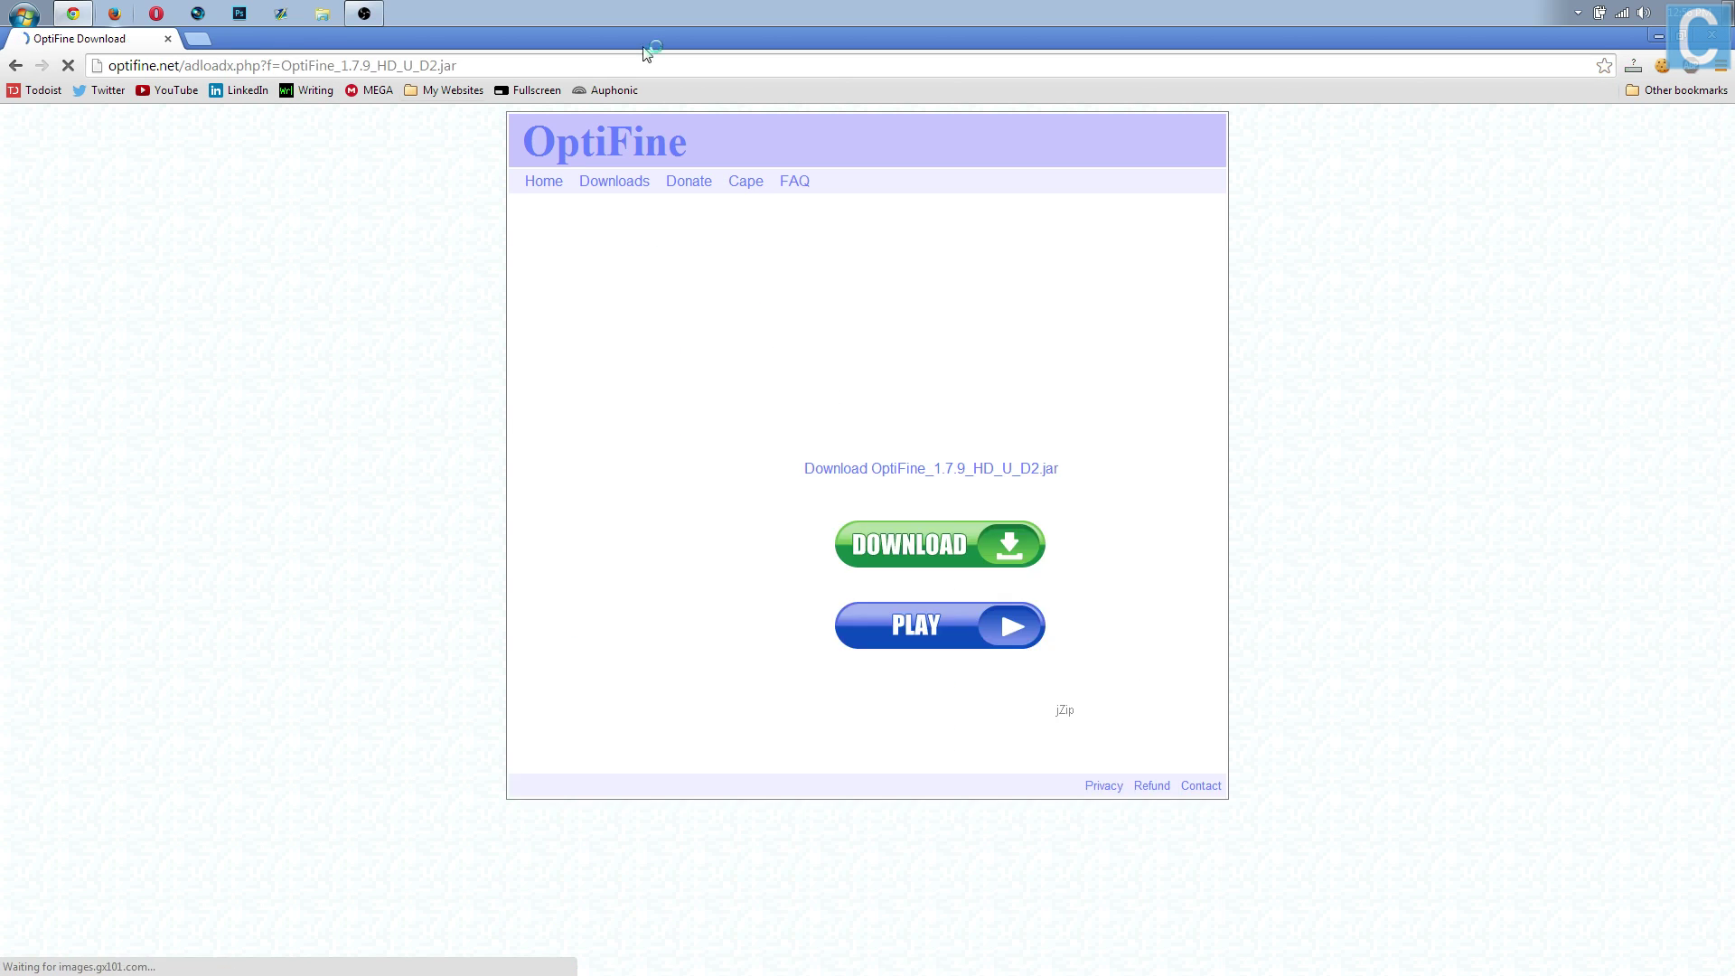
click(865, 478)
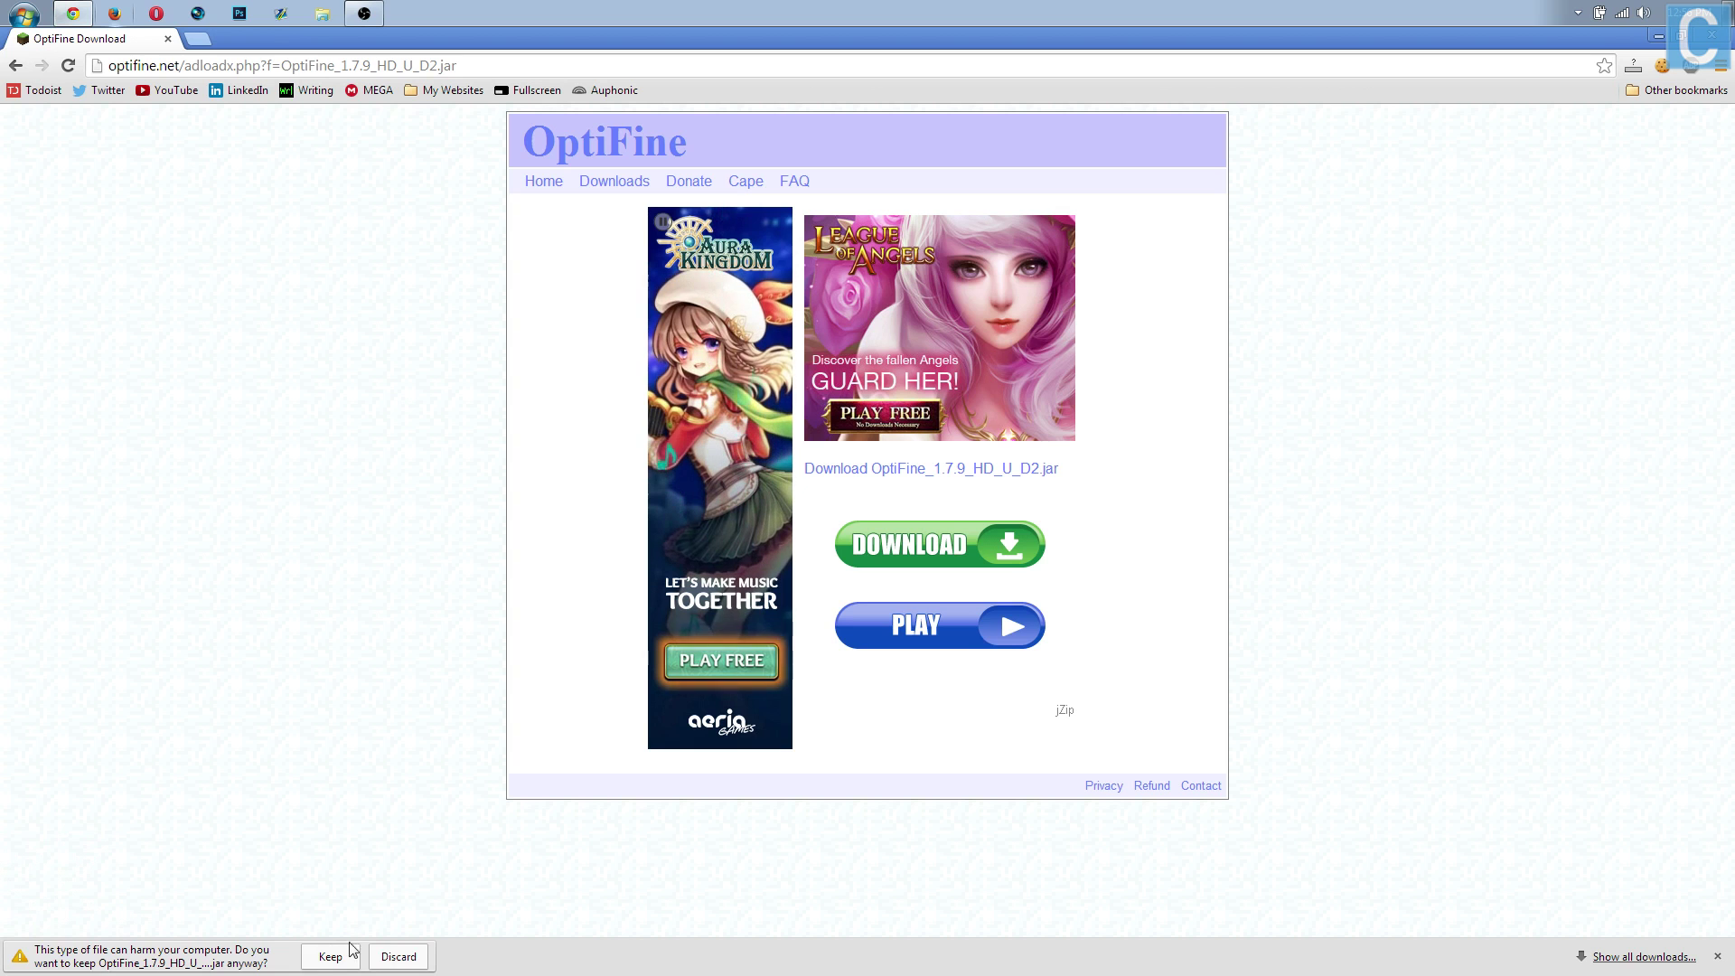
click(331, 956)
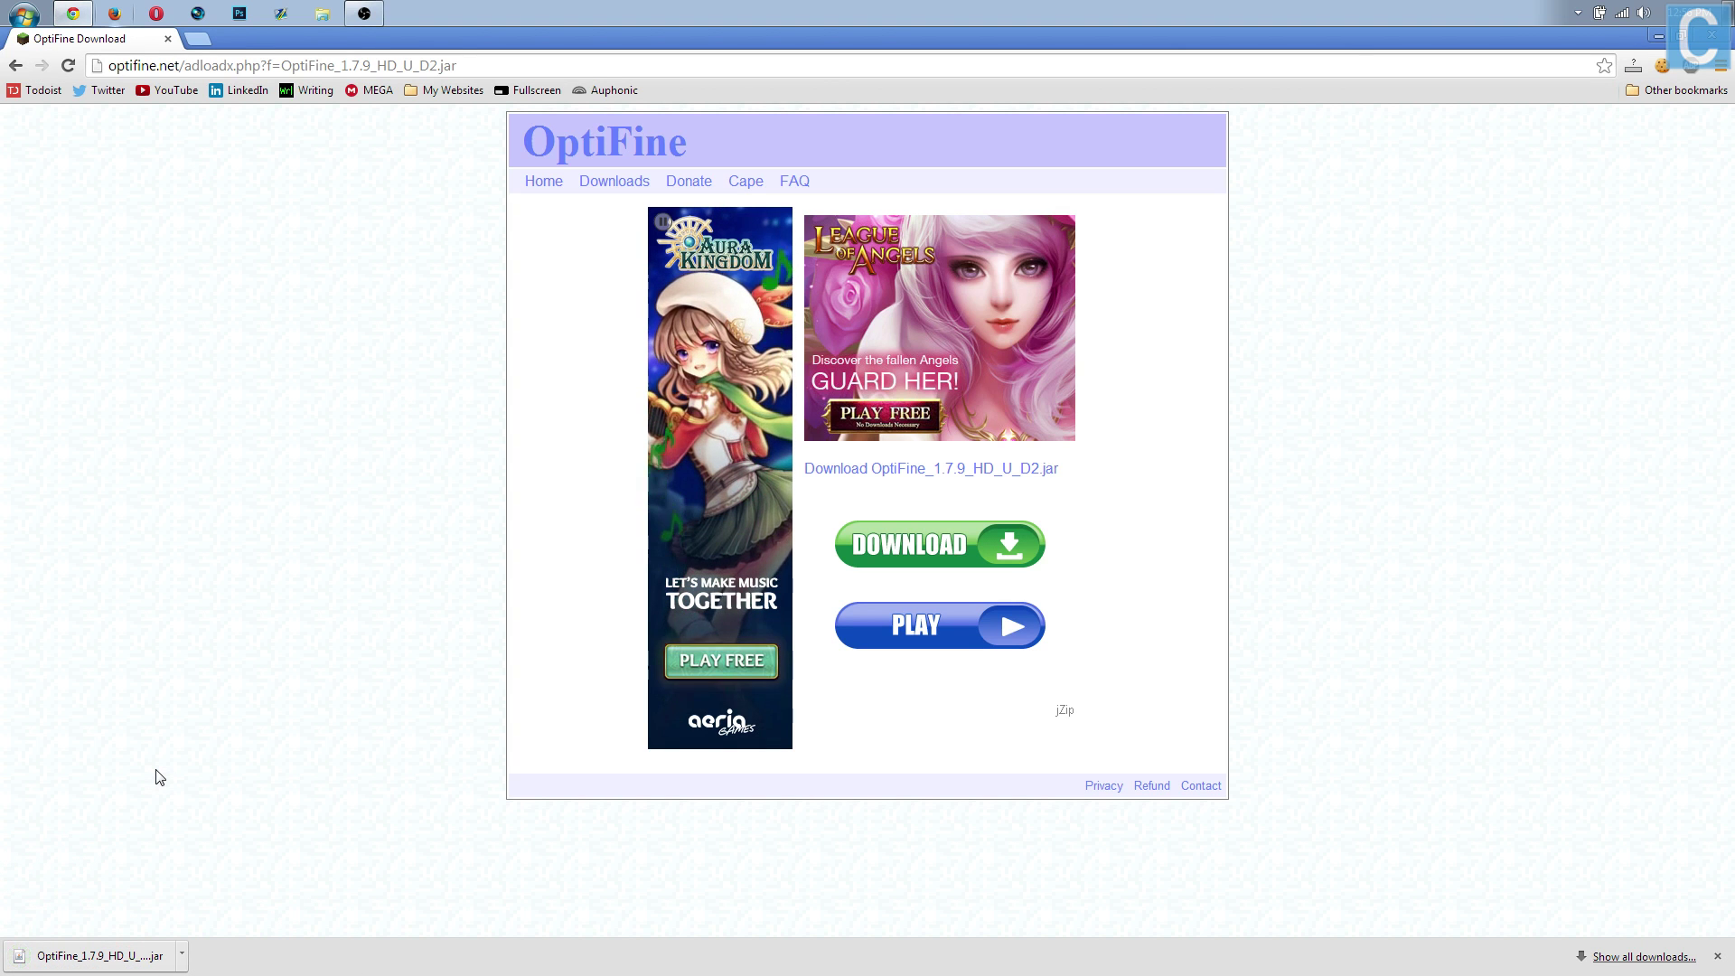
Run the OptiFine jar with Java and install OptiFine HD Ultra D2 for Minecraft 1.7.9.
click(168, 39)
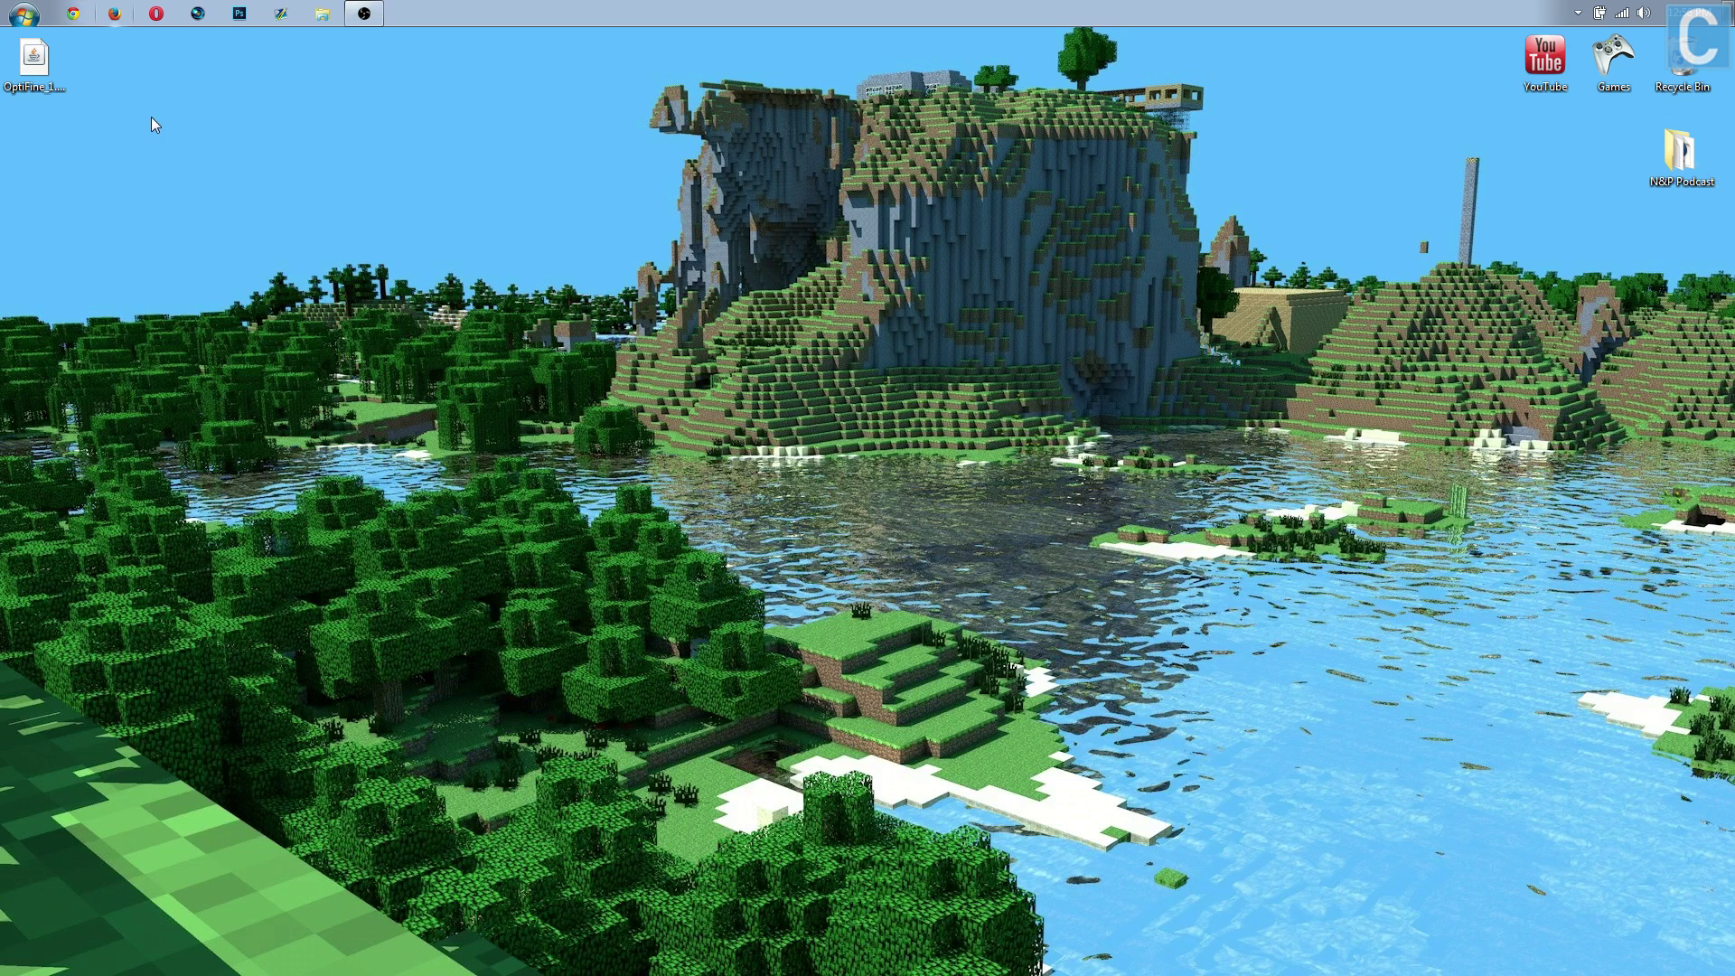
right_click(37, 46)
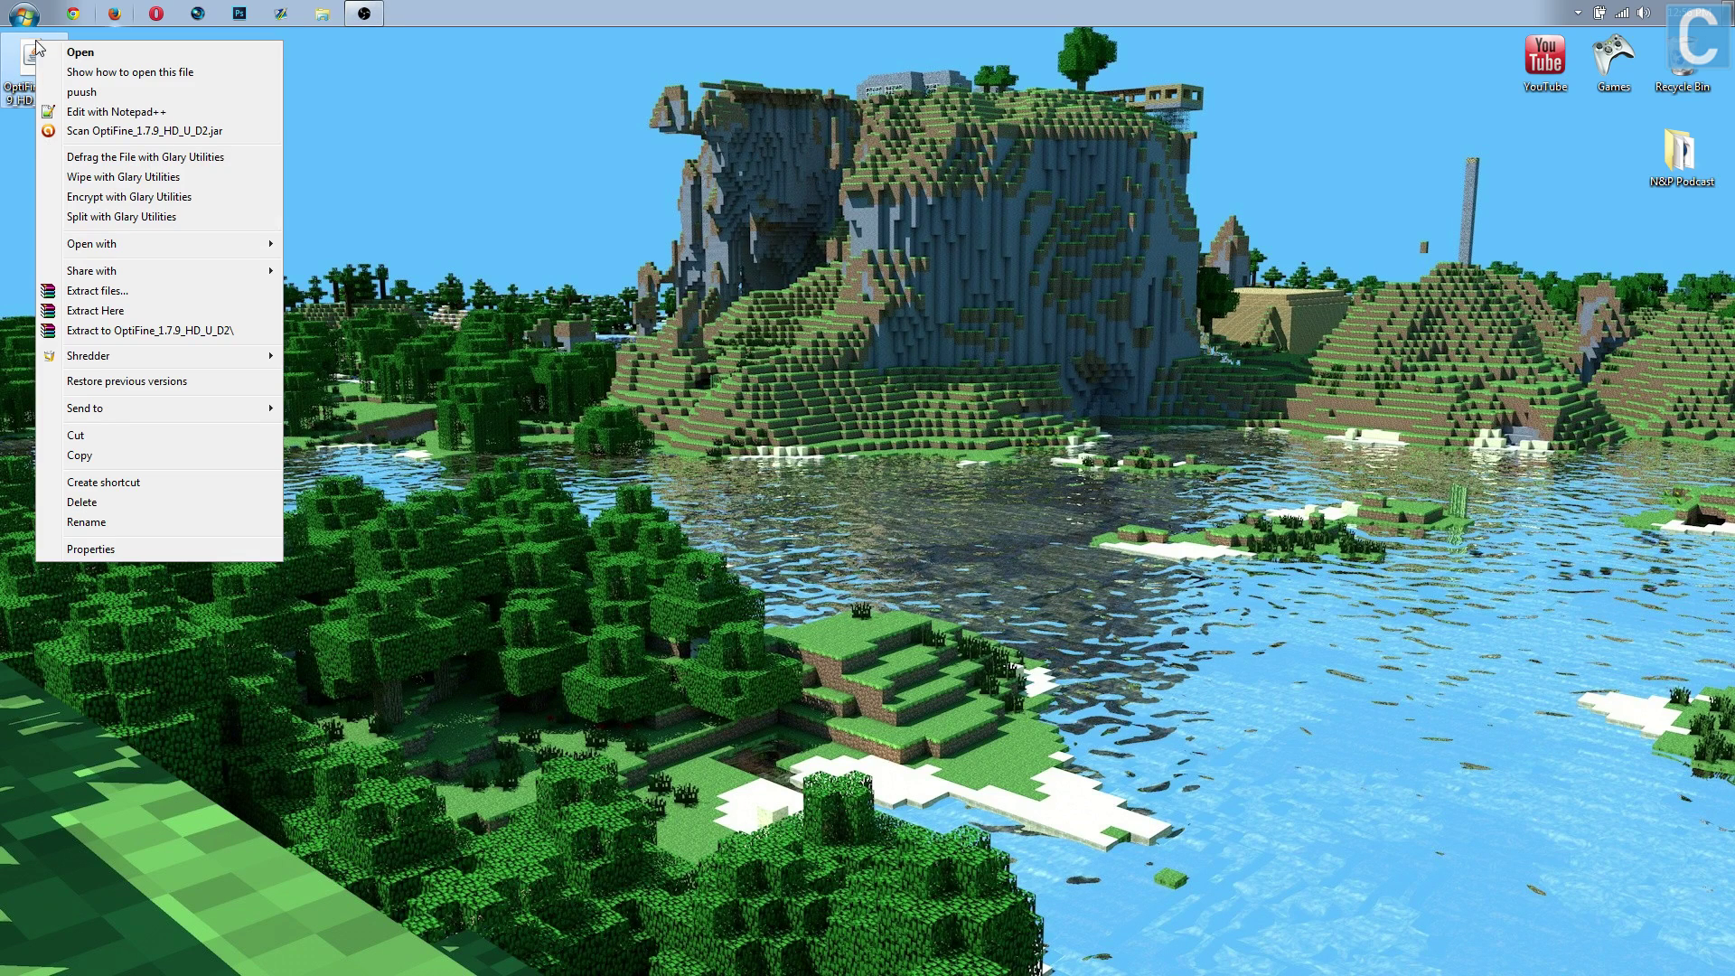
mouse_move(143, 248)
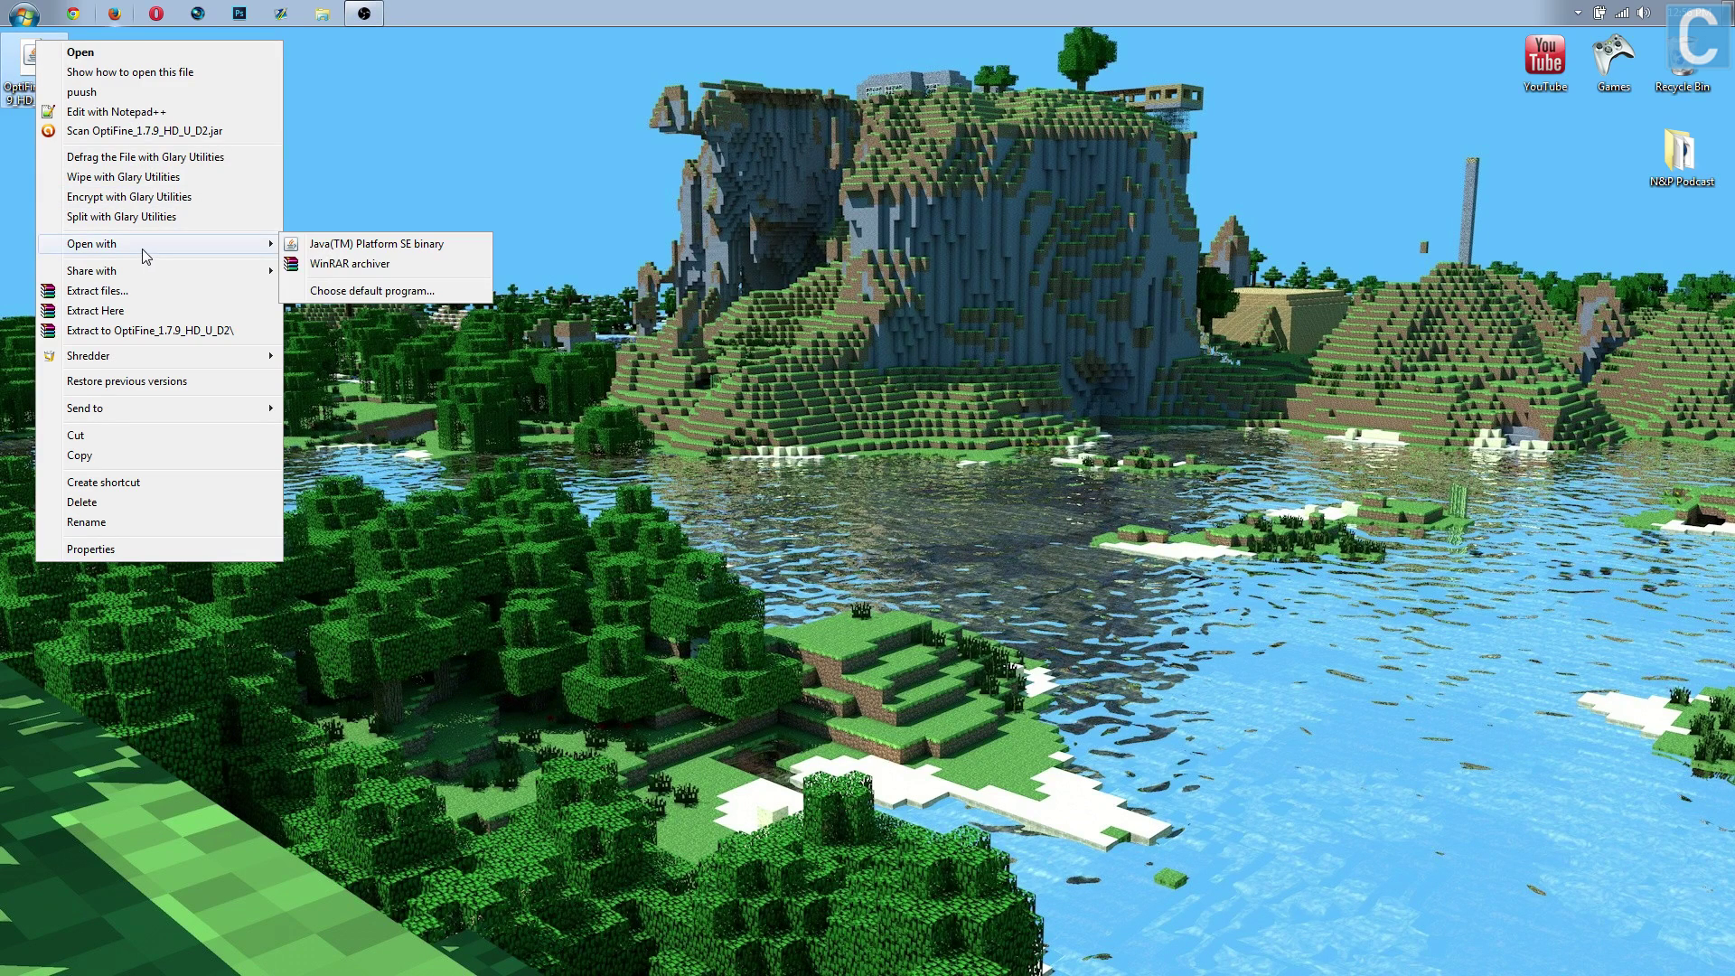
click(323, 244)
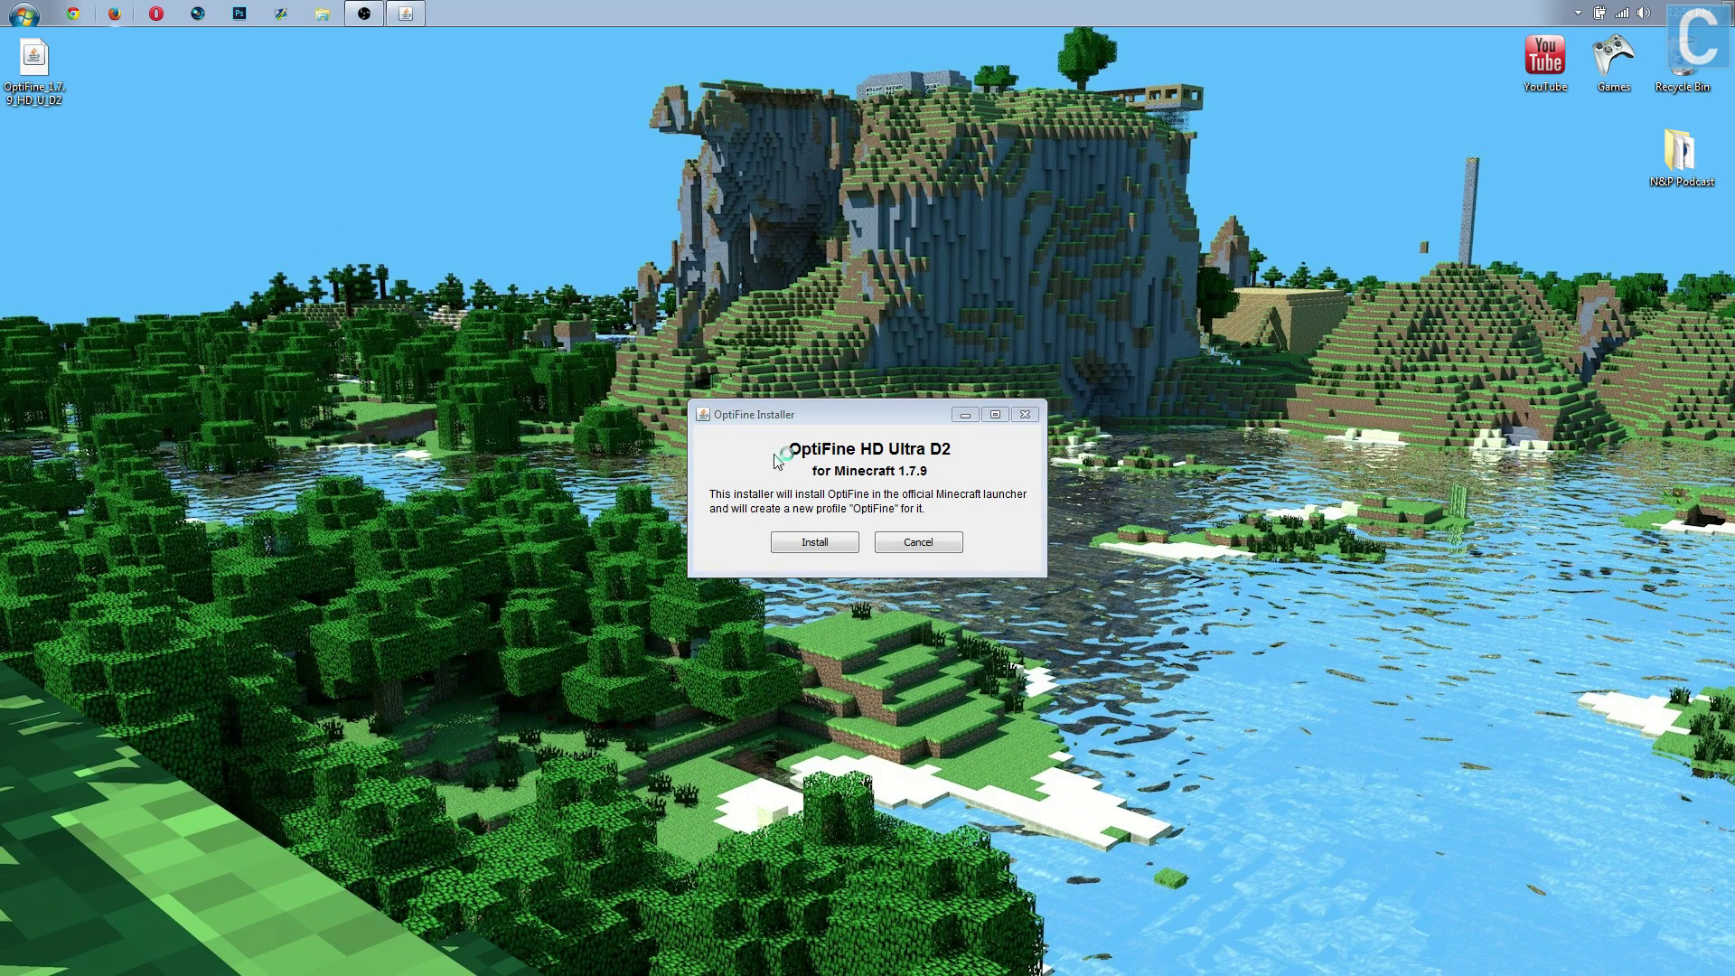
click(814, 546)
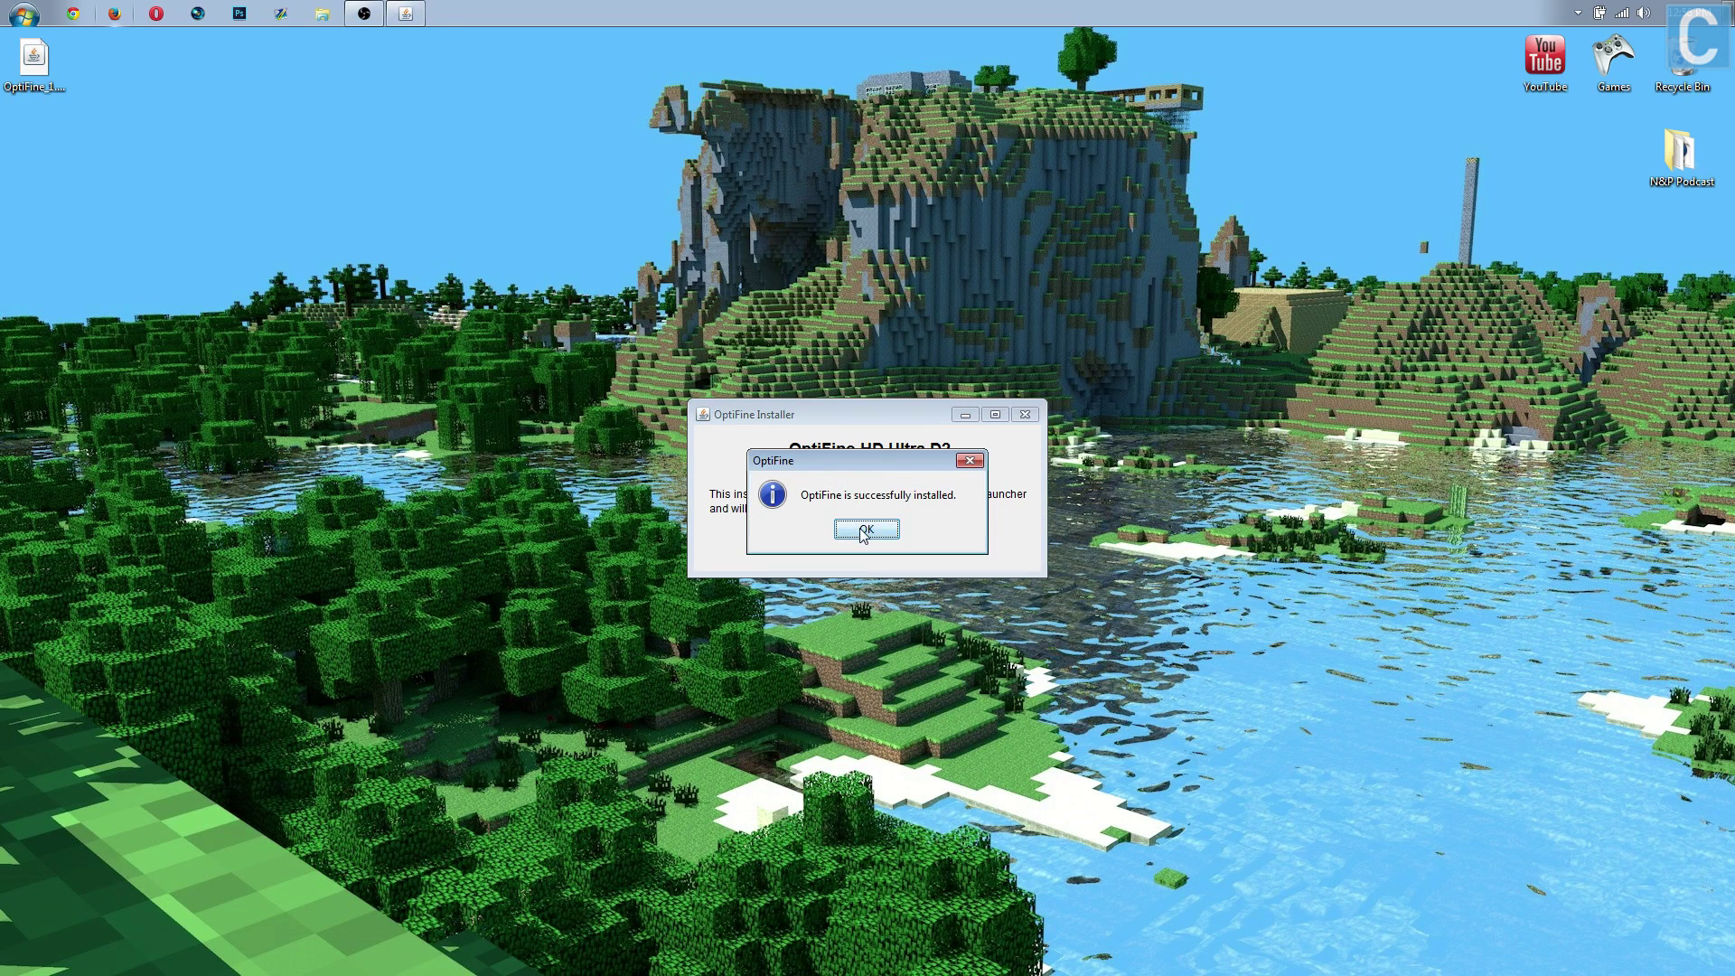
click(863, 532)
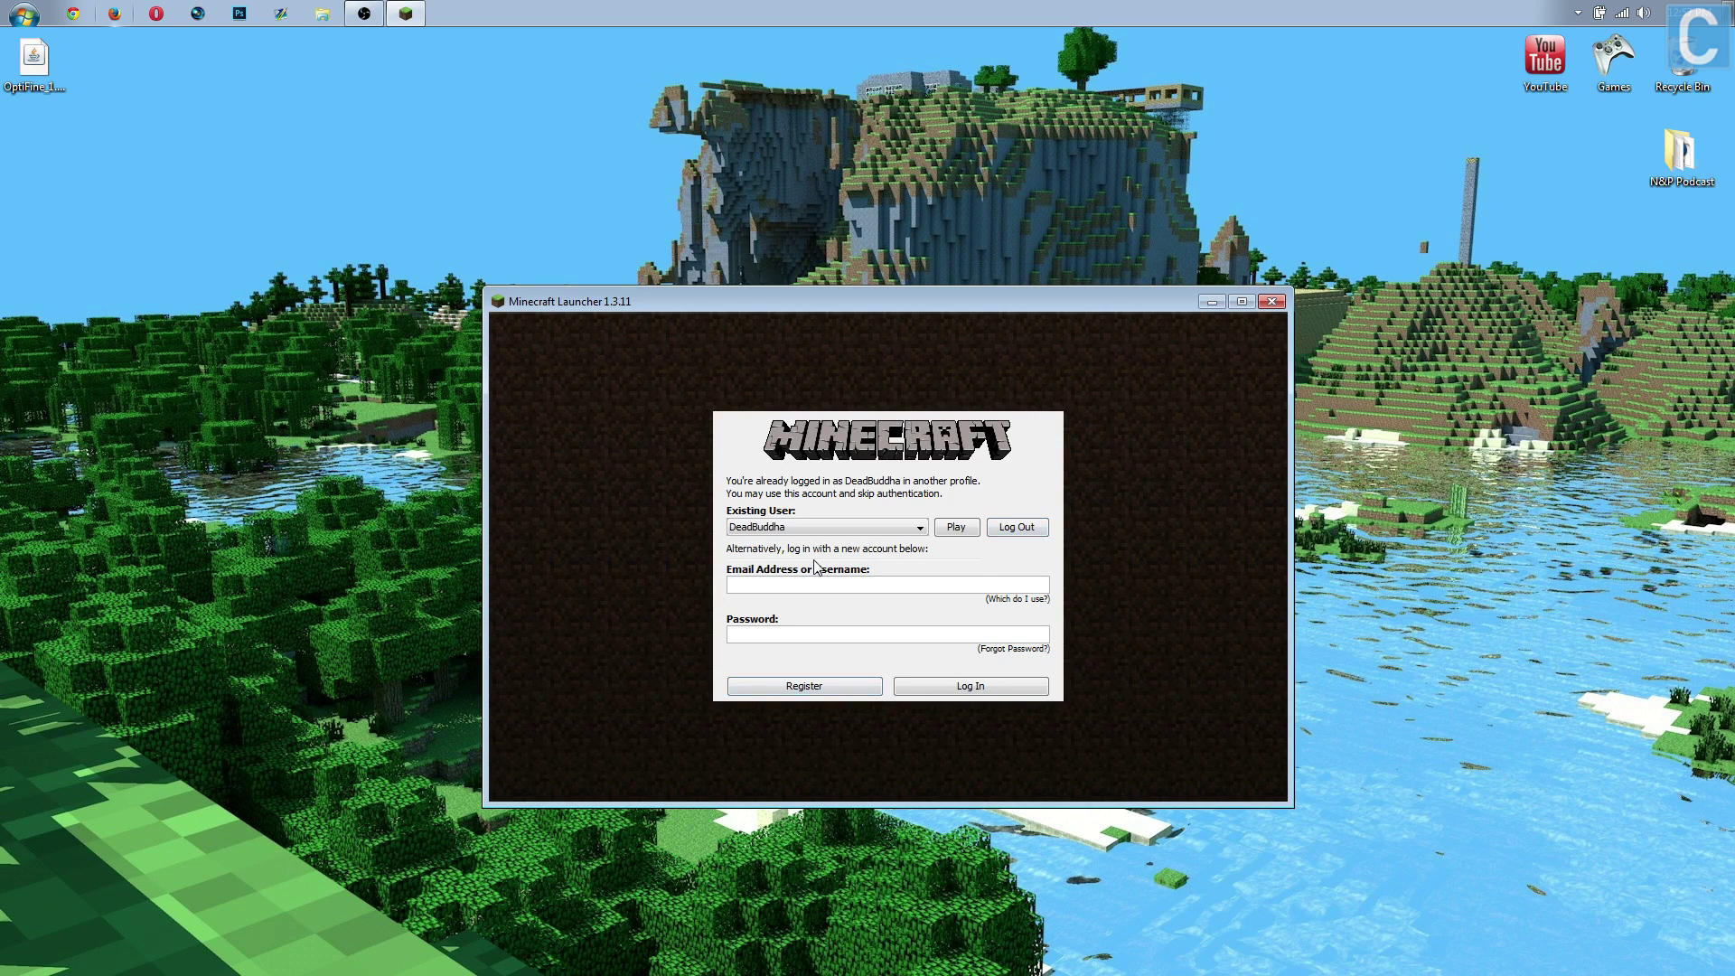
Sign in, delete the OptiFine profile in the Profile Editor, and check the remaining profiles.
click(956, 529)
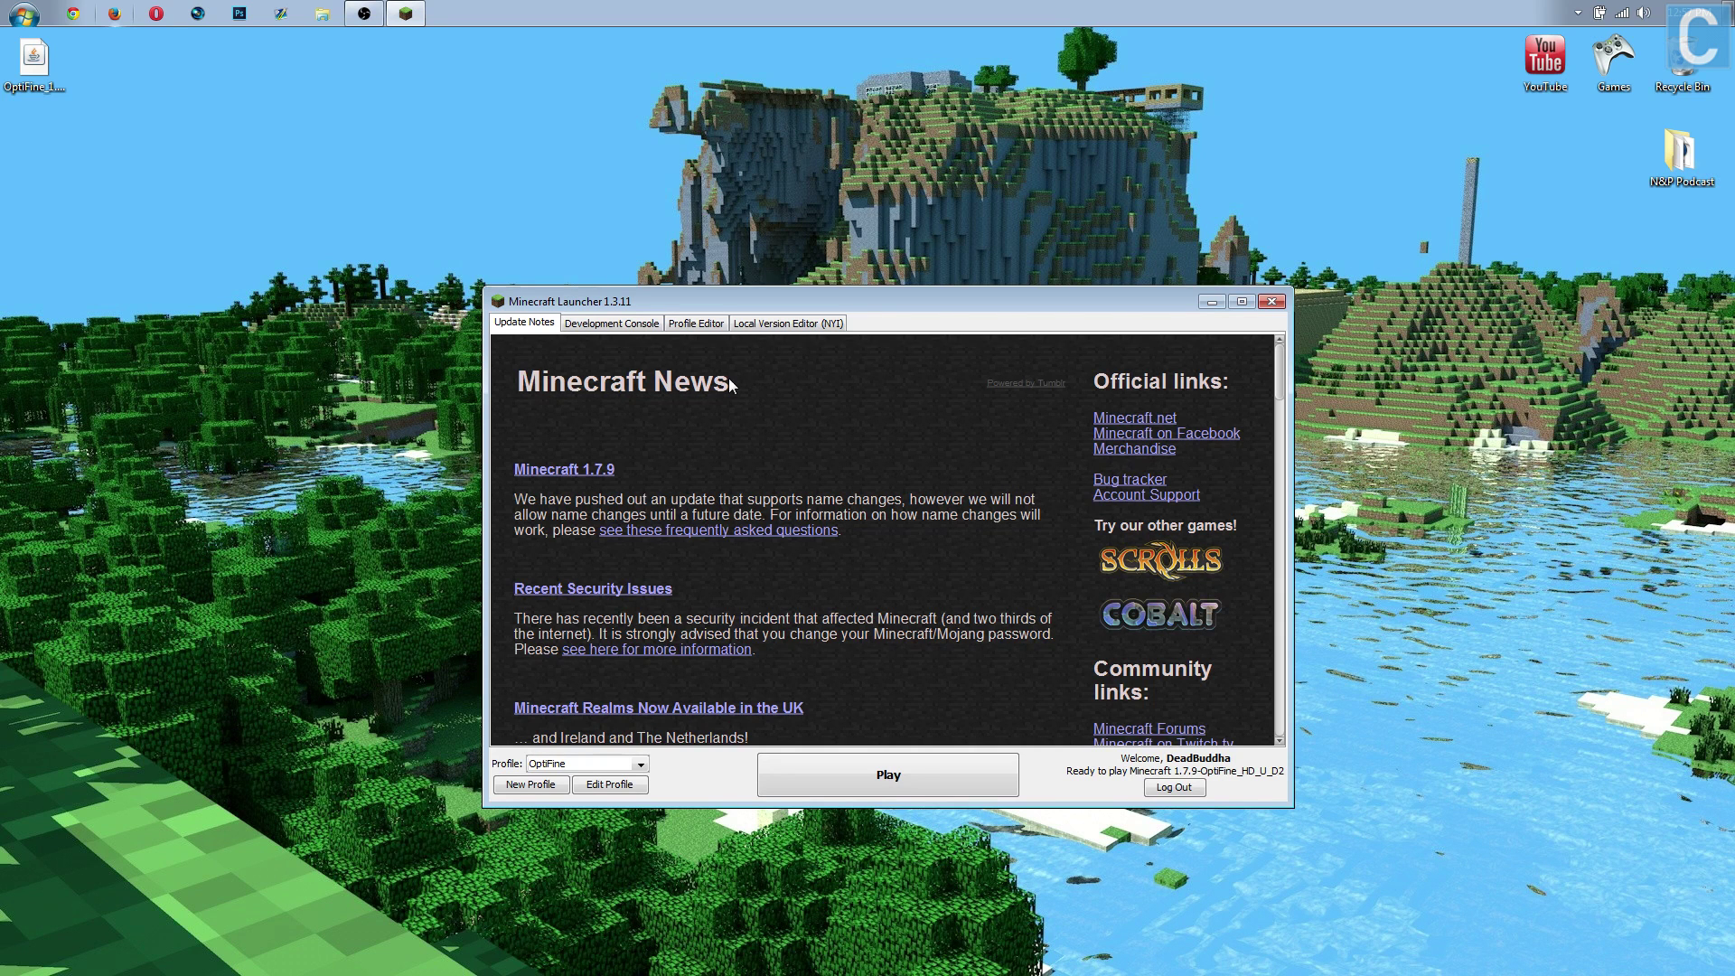
click(697, 331)
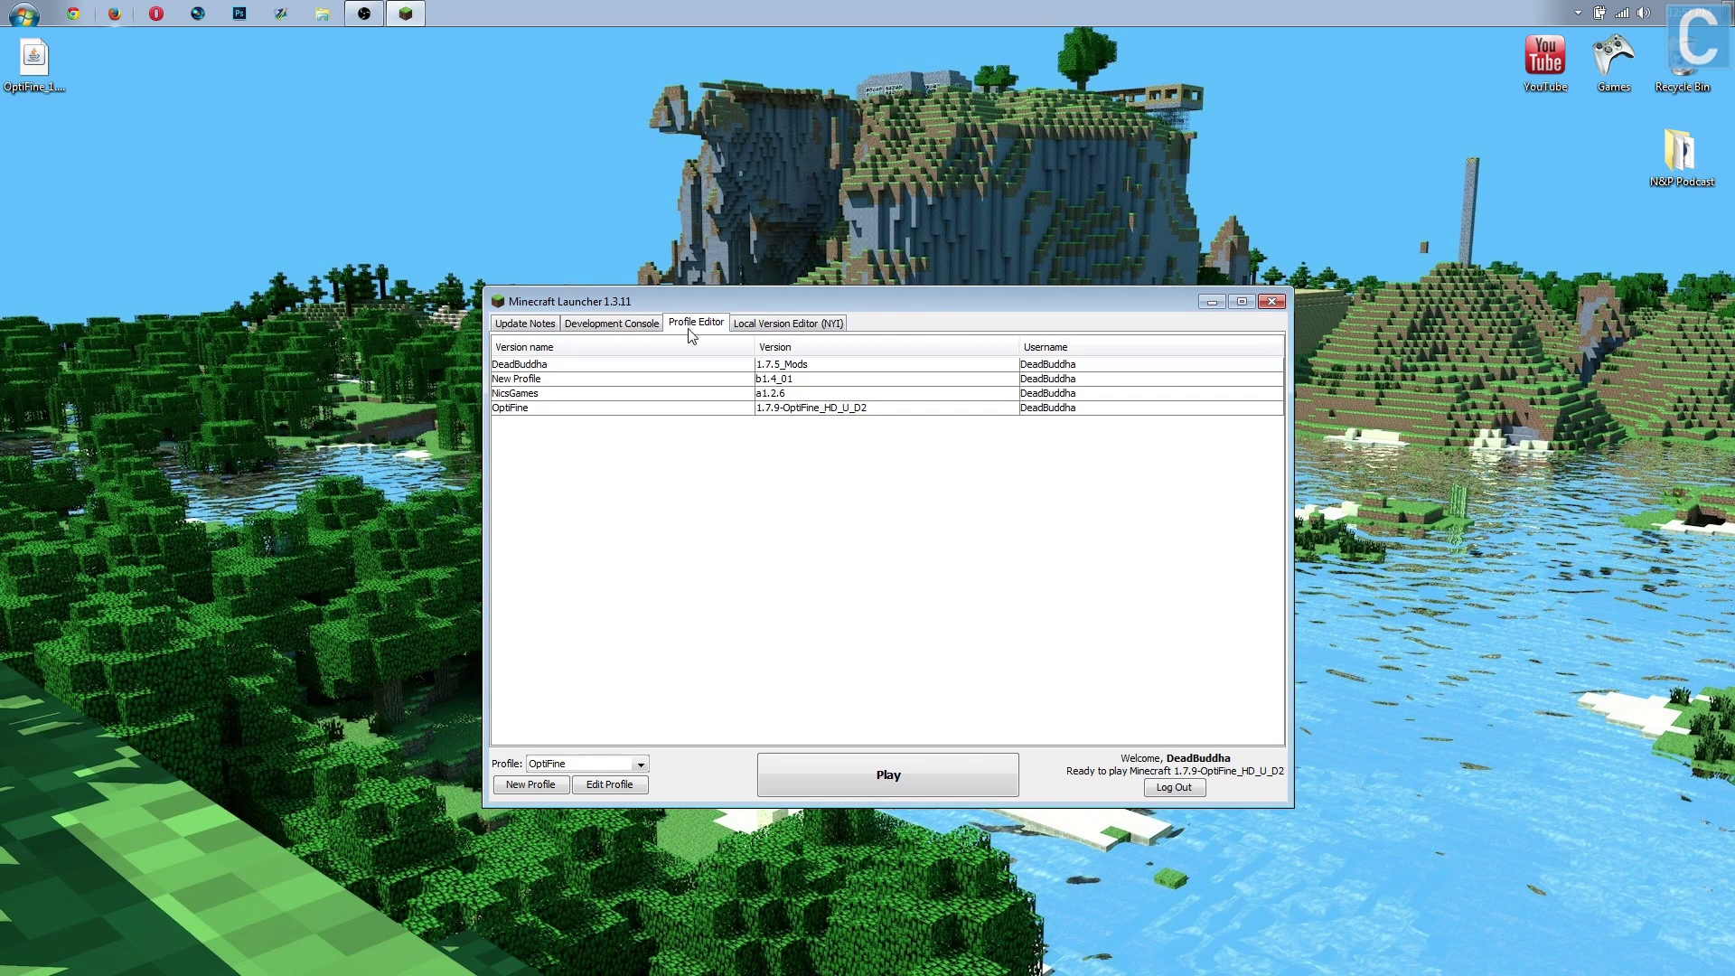
click(522, 409)
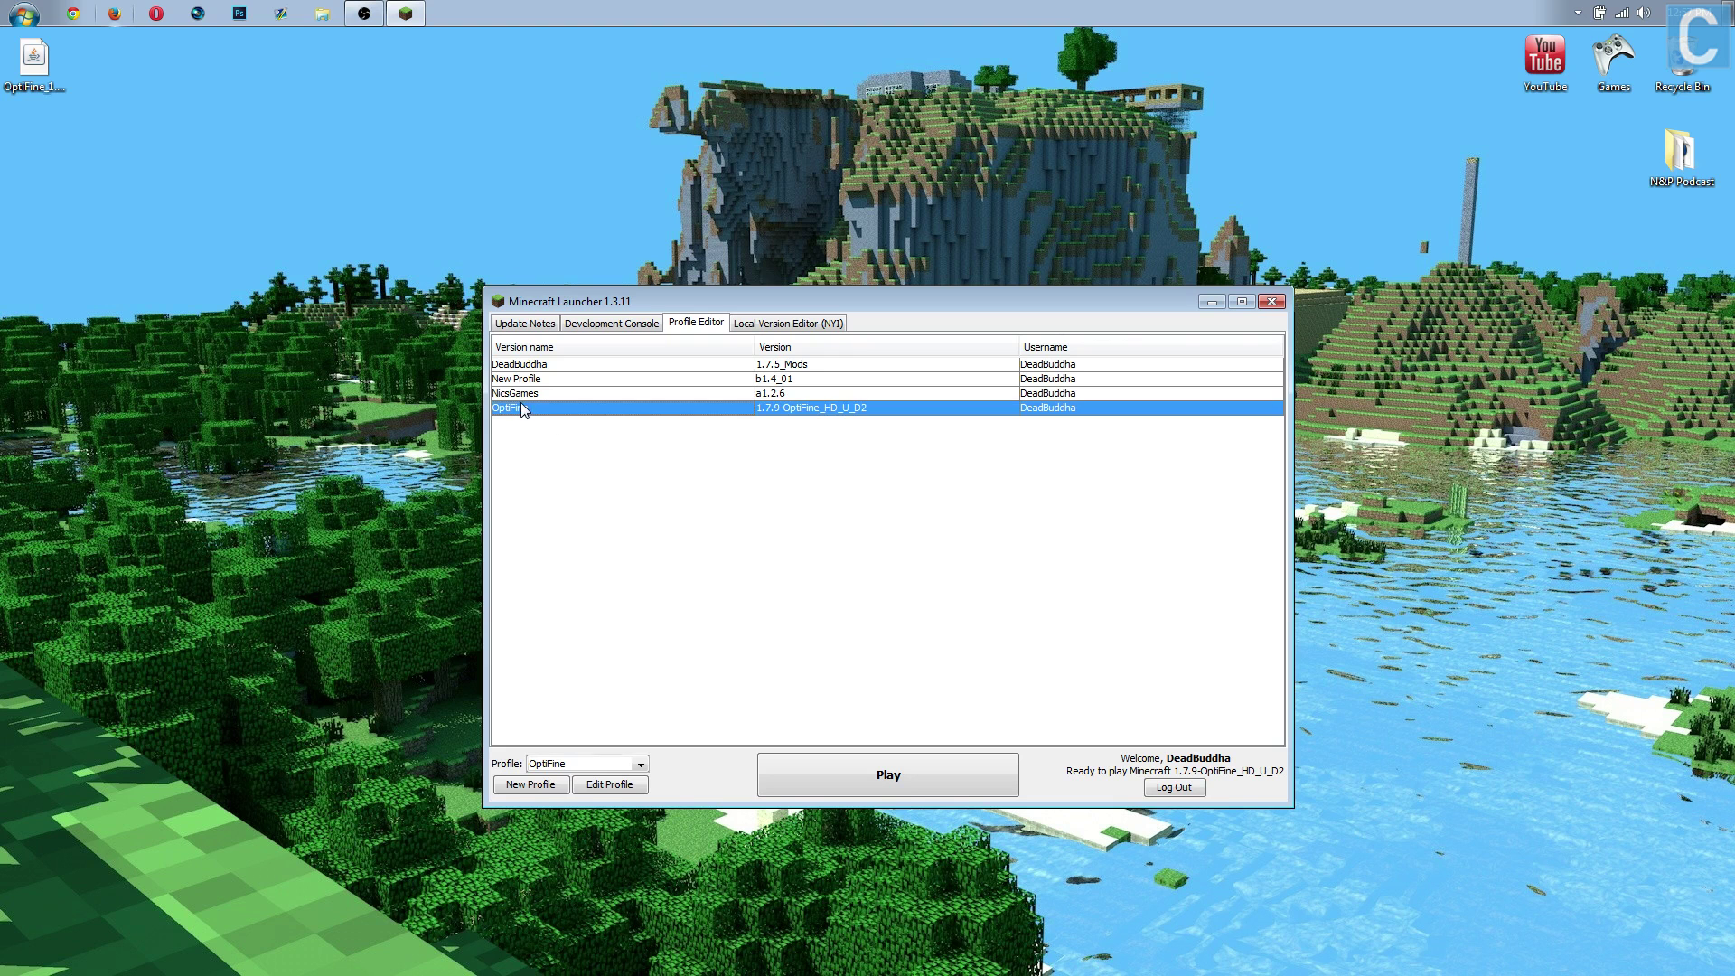
right_click(529, 408)
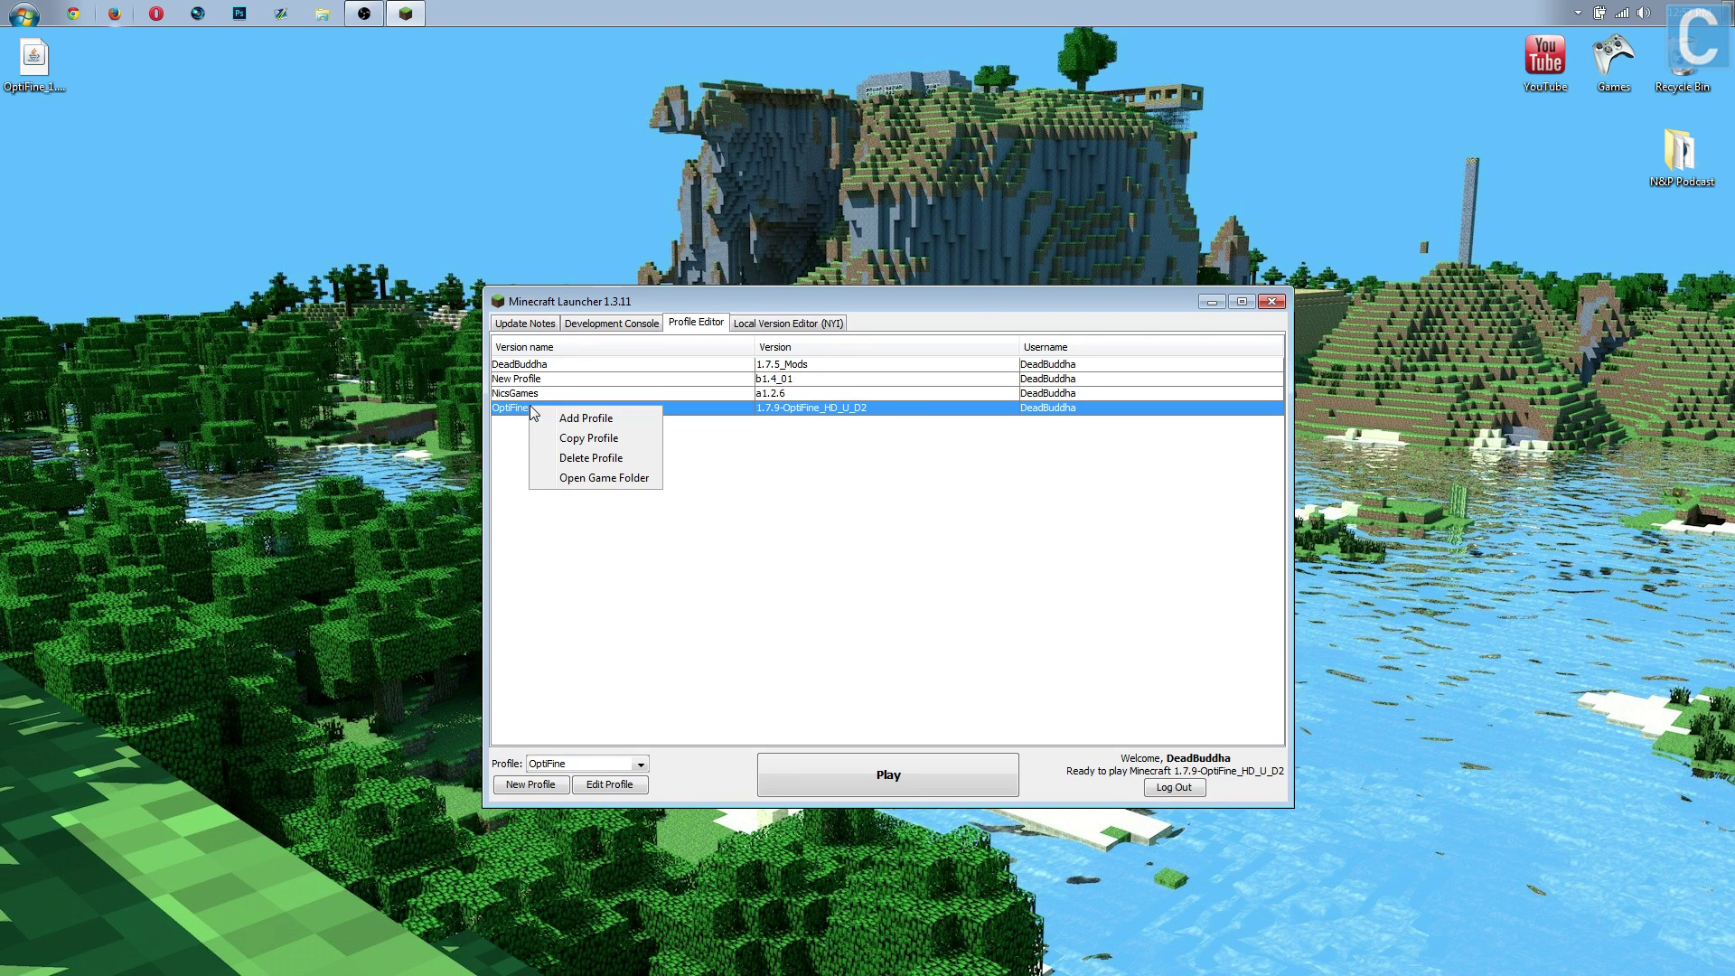
click(586, 467)
click(818, 575)
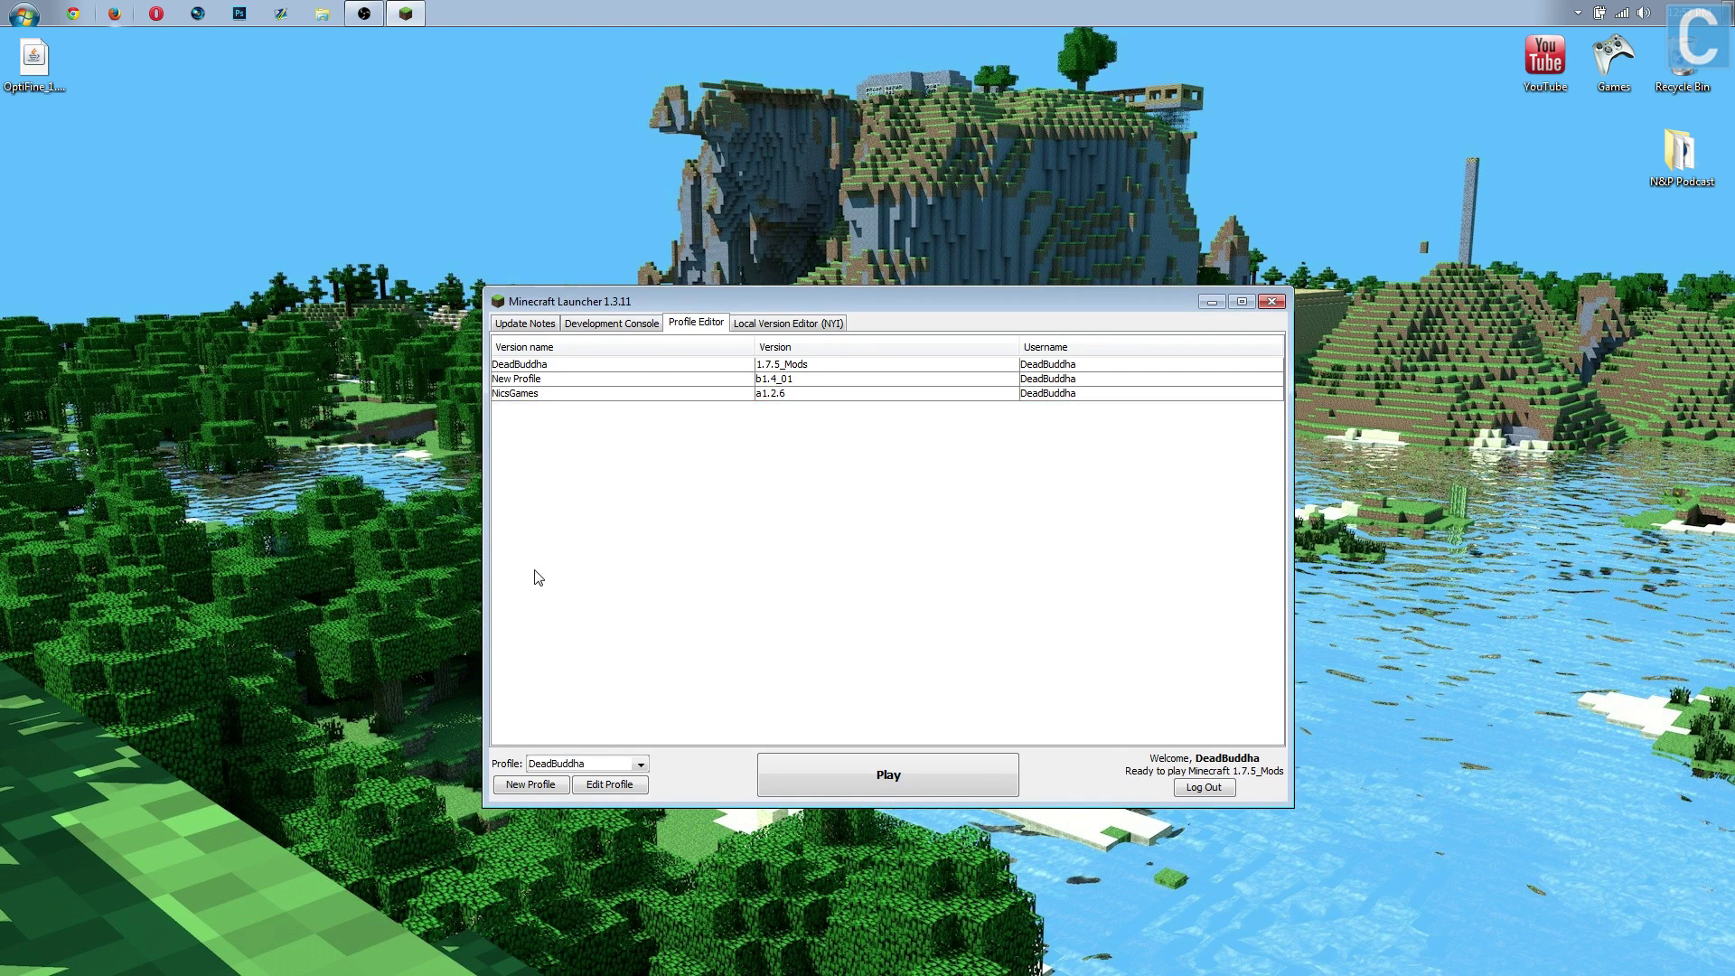
click(593, 764)
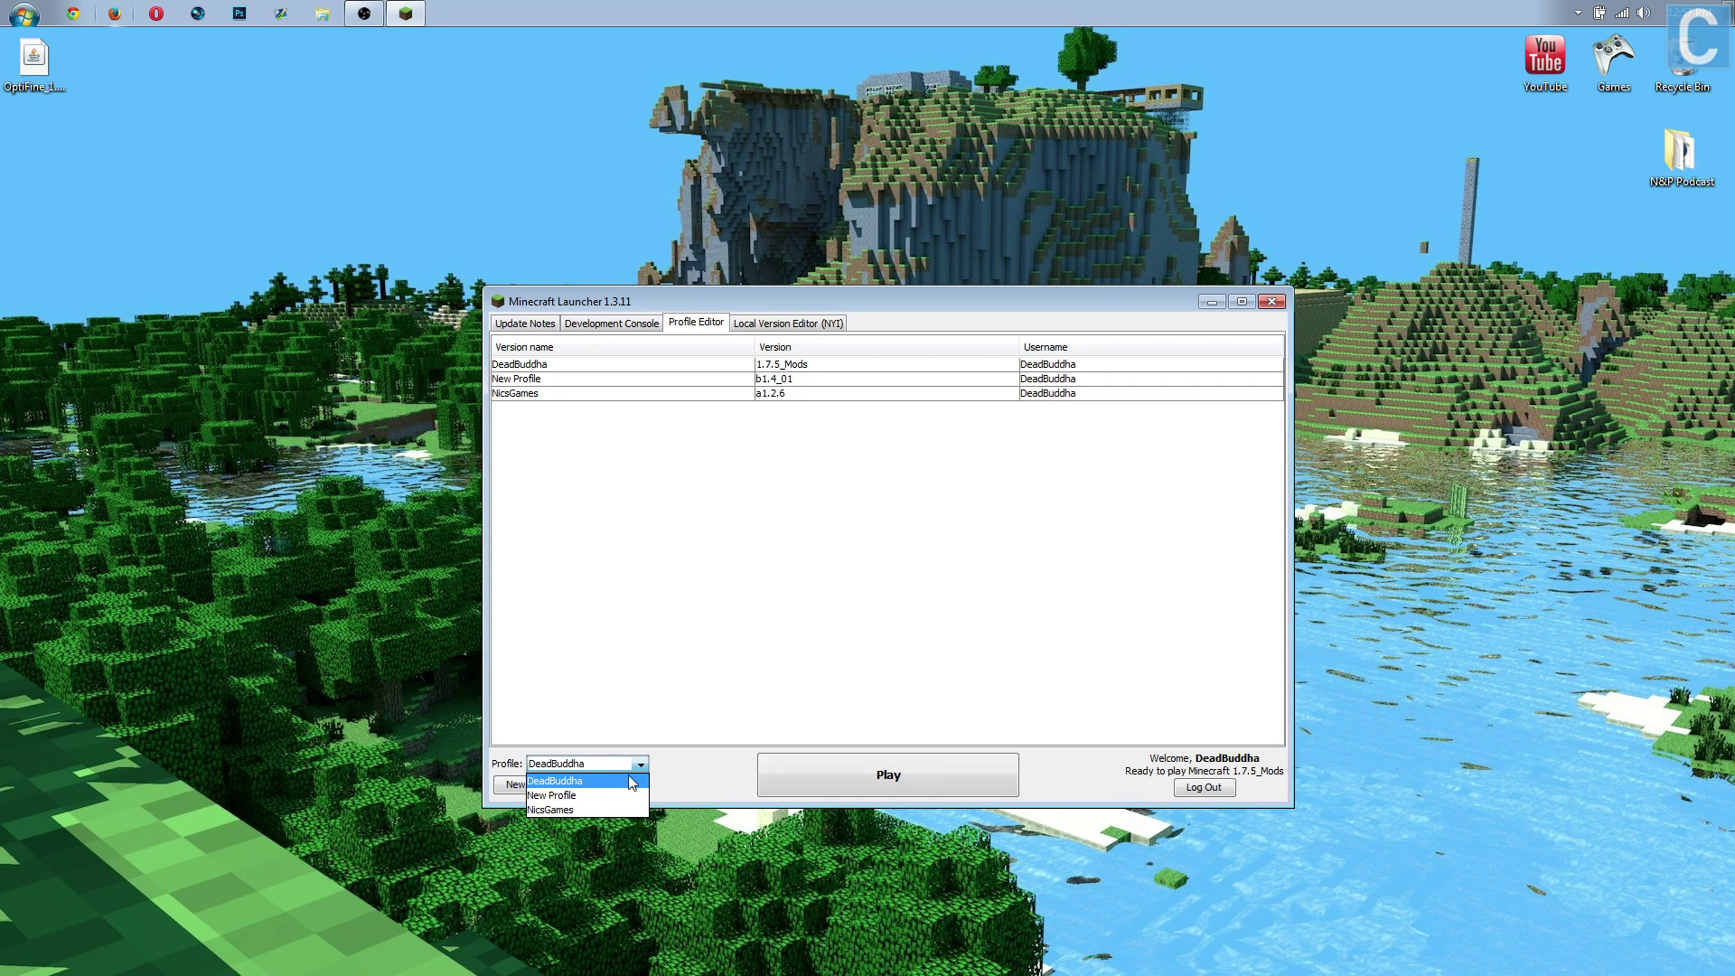
click(560, 734)
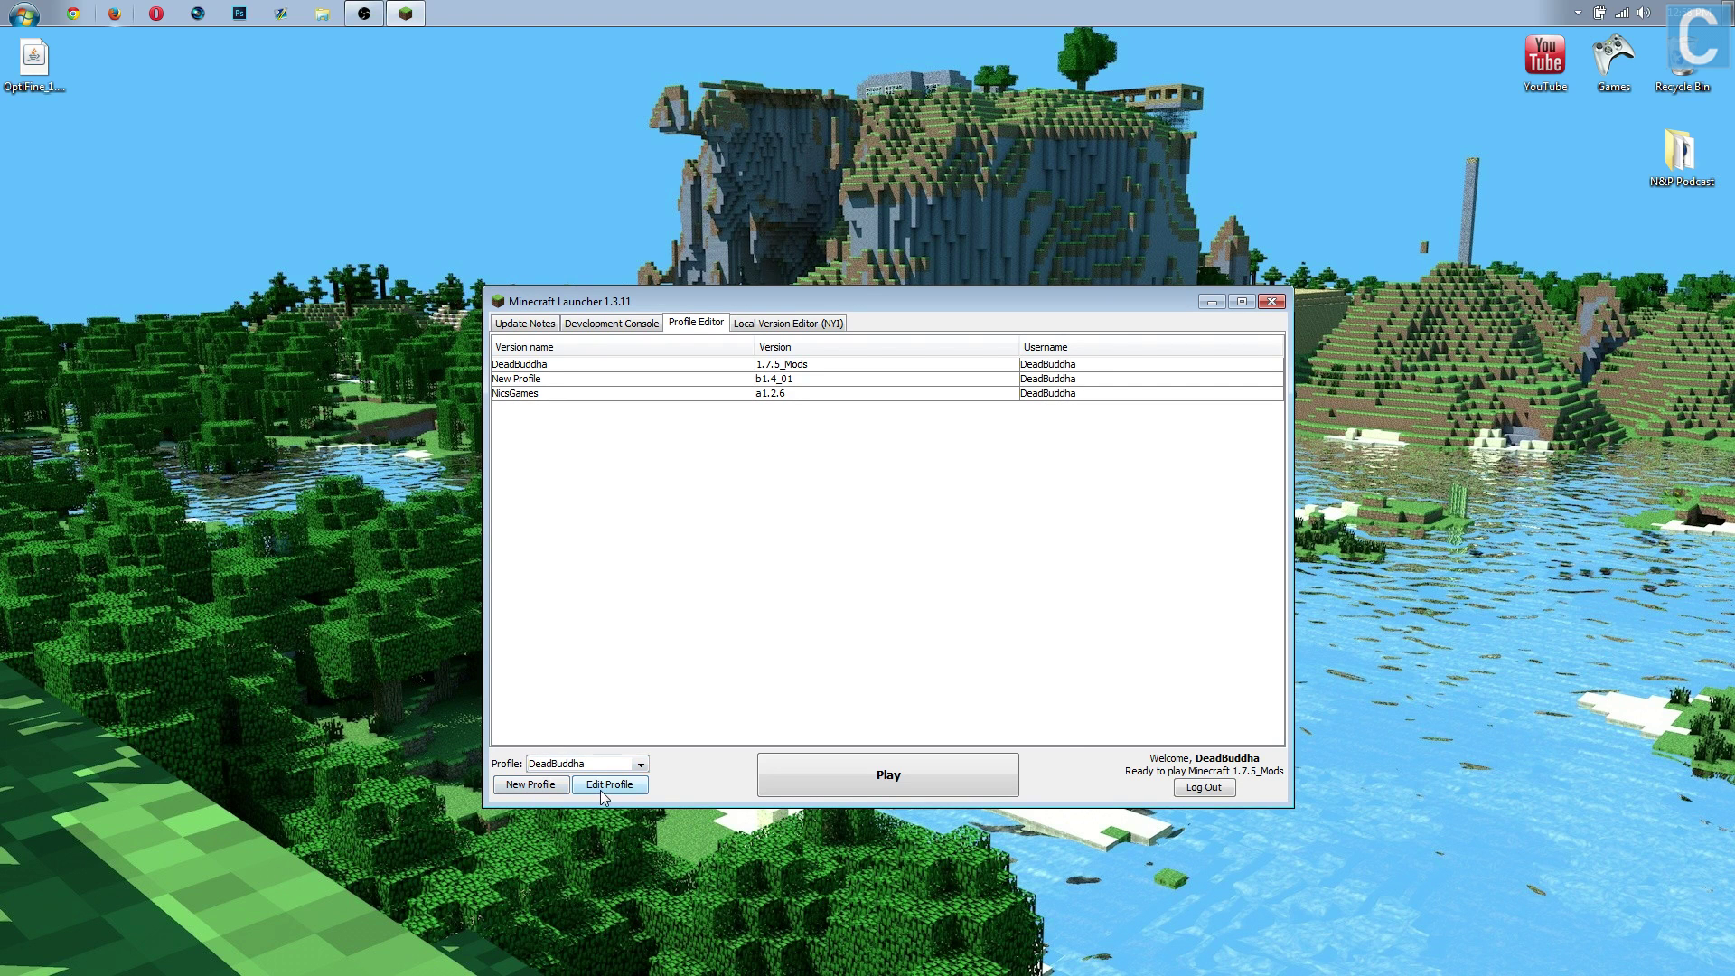
Set the DeadBuddha profile's version to 1.7.9-OptiFine_HD_U_D2 and save the profile.
click(604, 791)
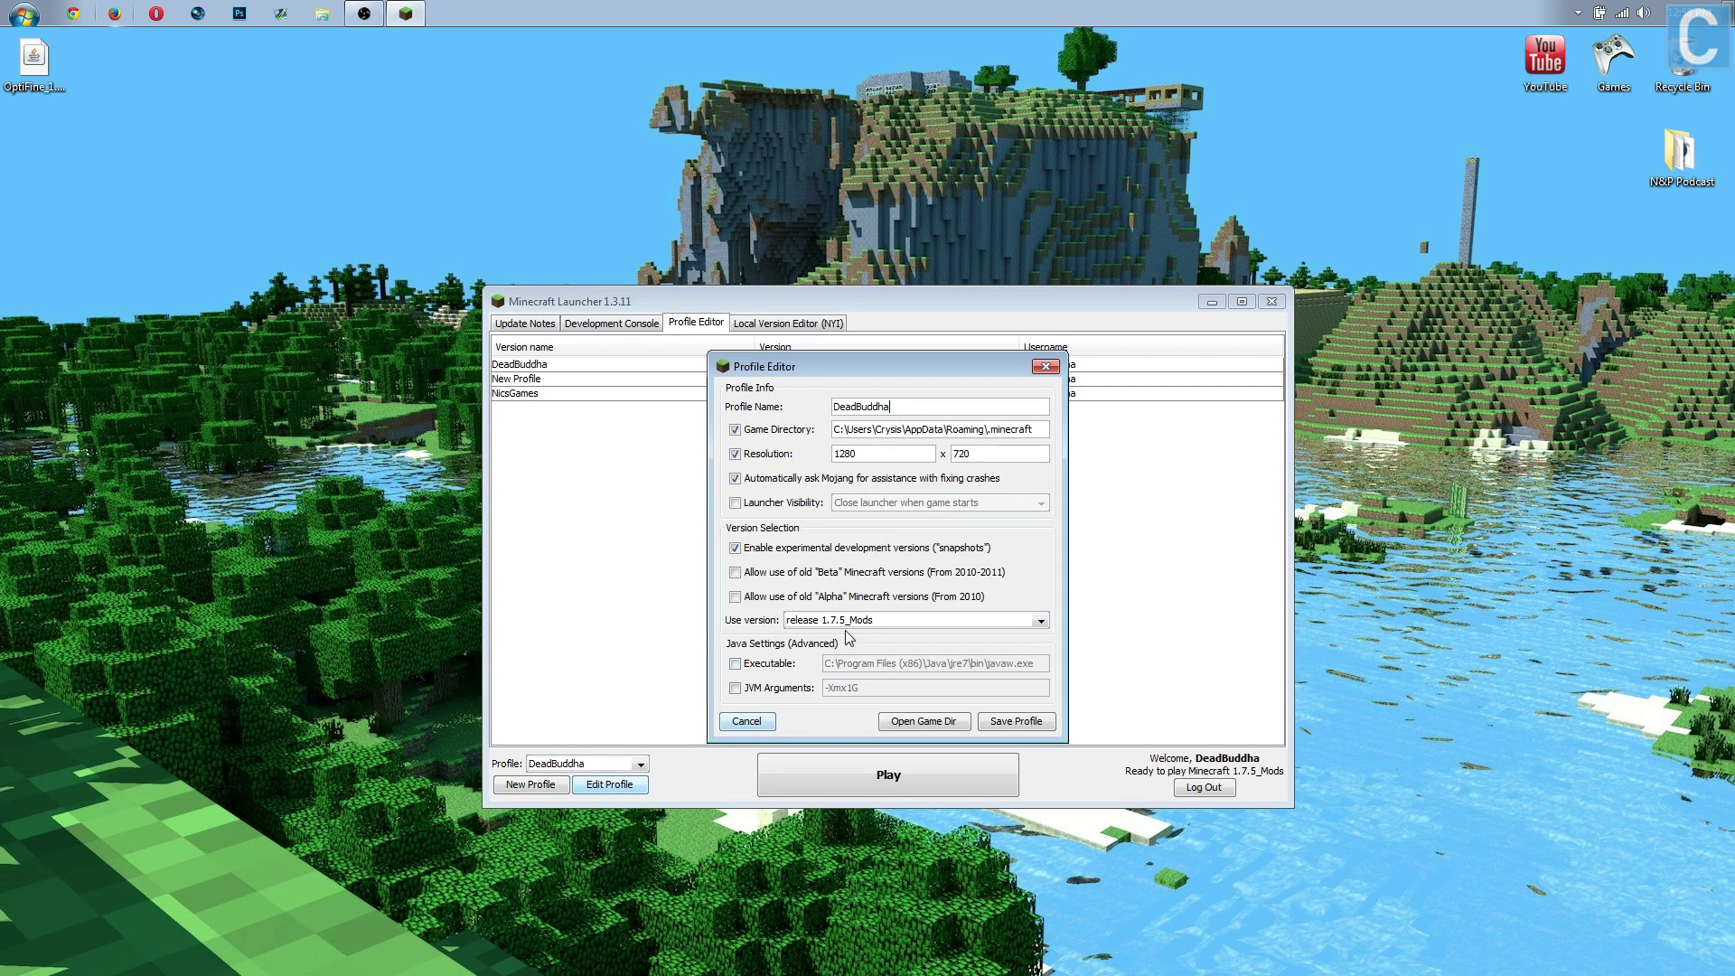
click(793, 623)
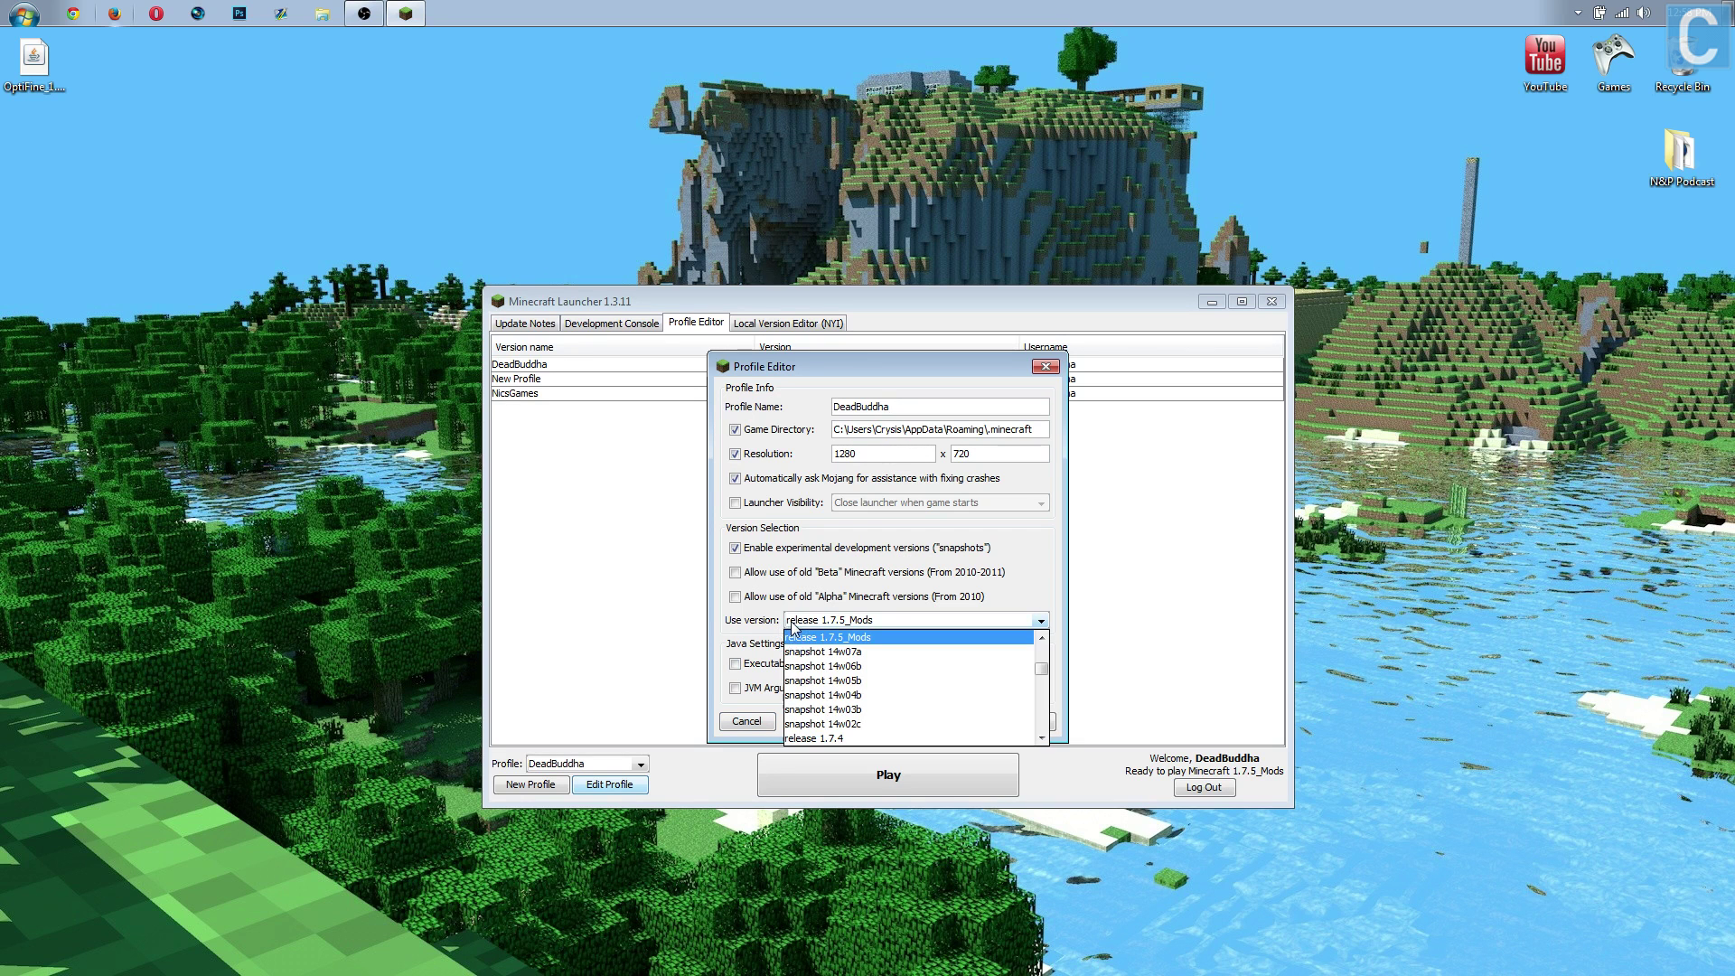
scroll(804, 664, up, 3)
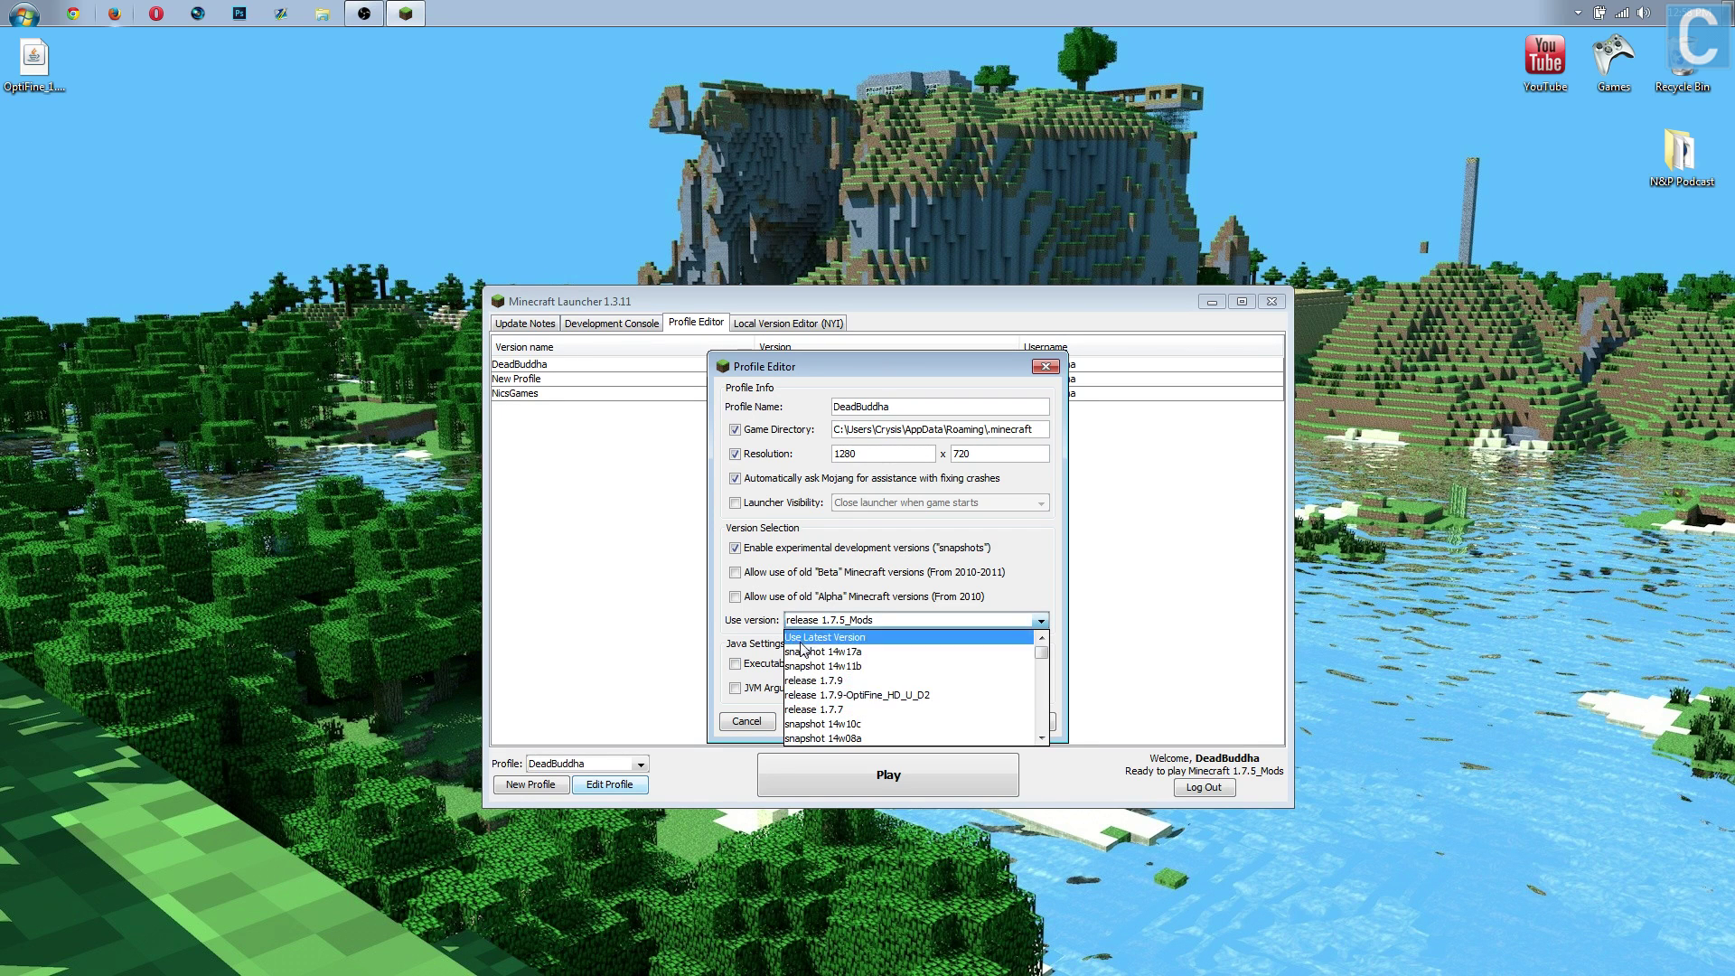
click(816, 684)
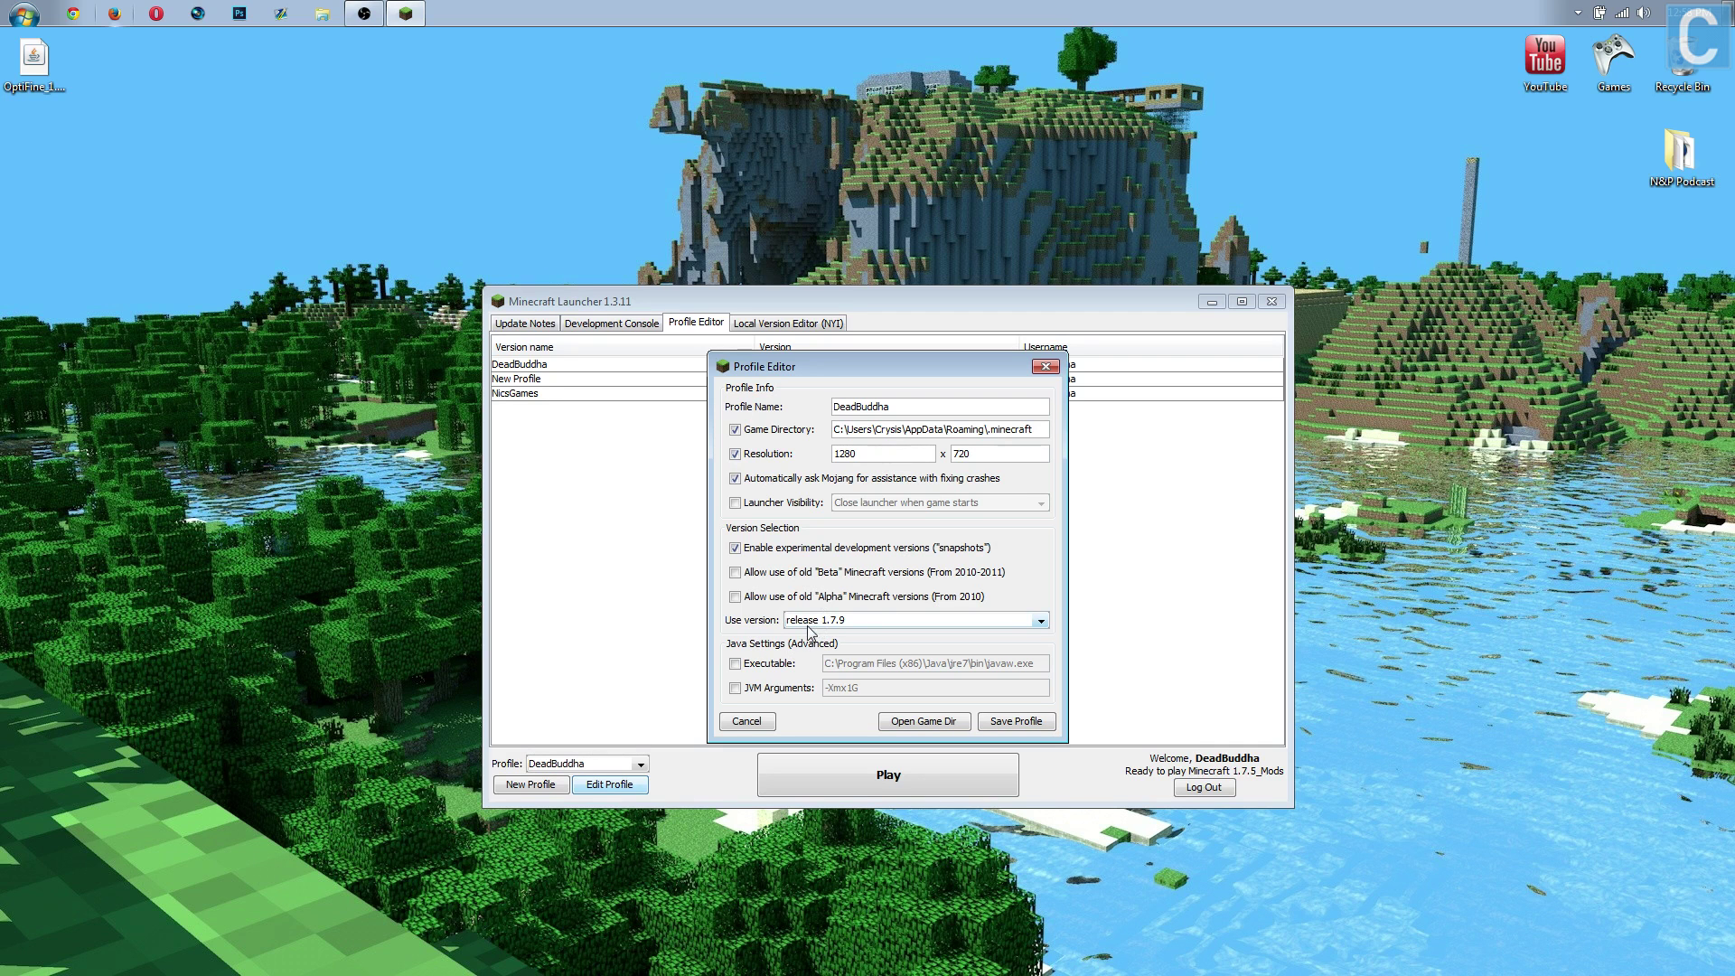
click(810, 622)
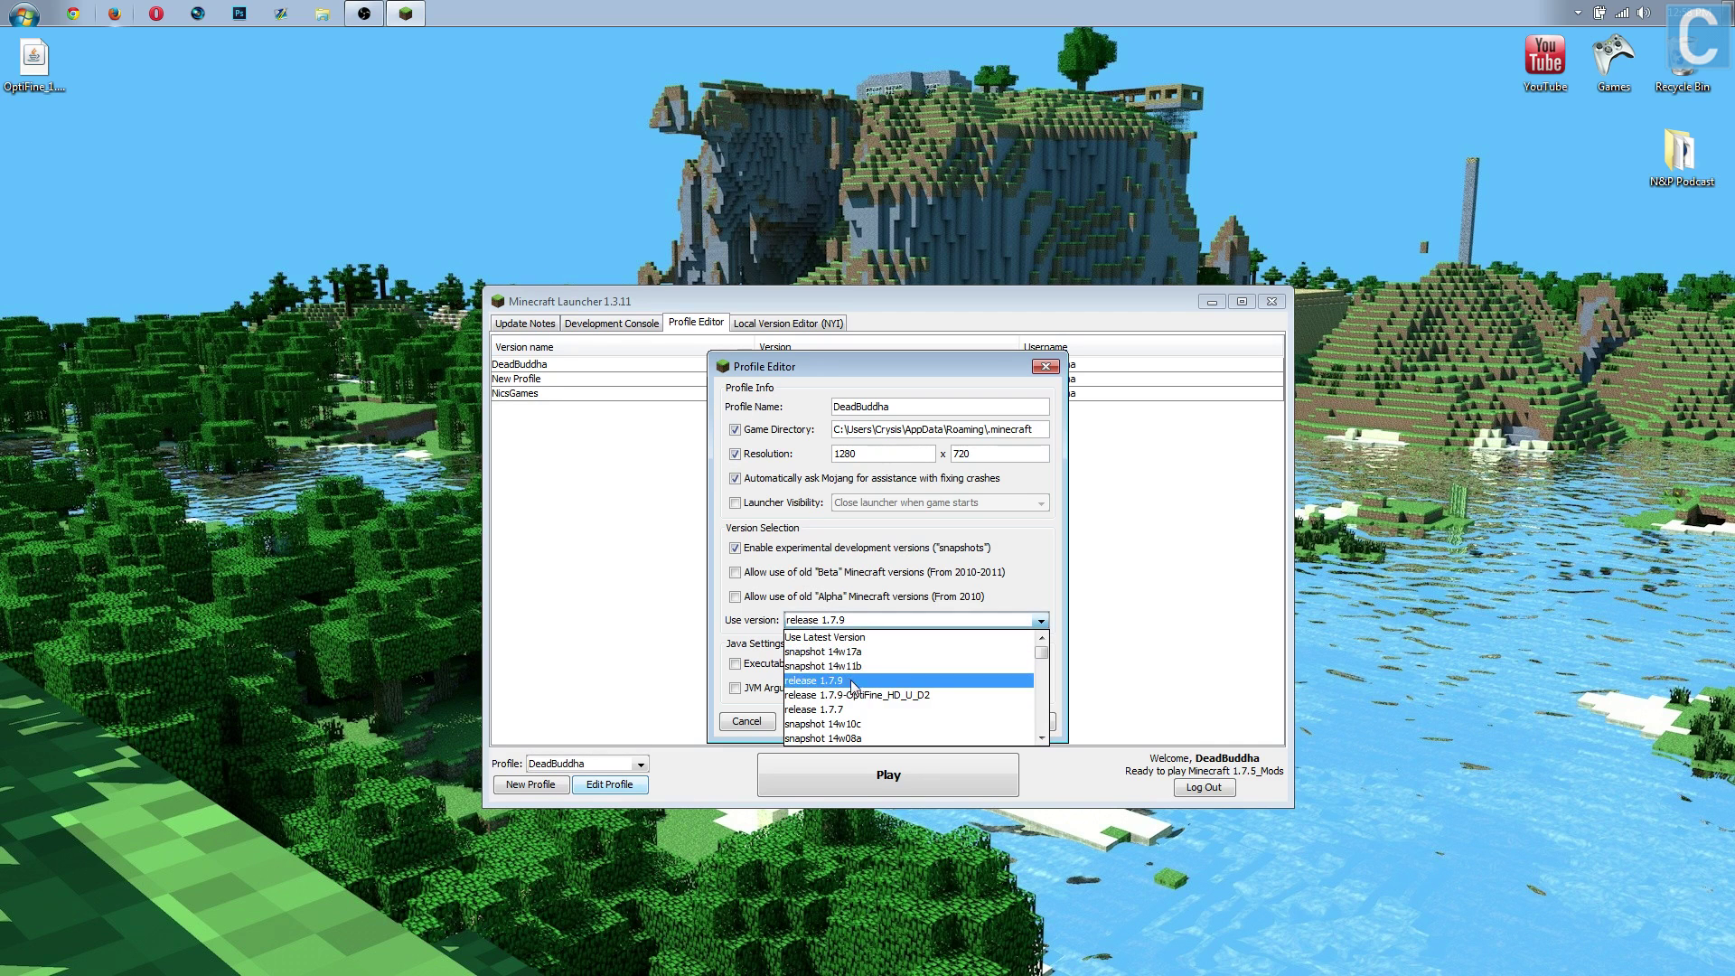
click(902, 697)
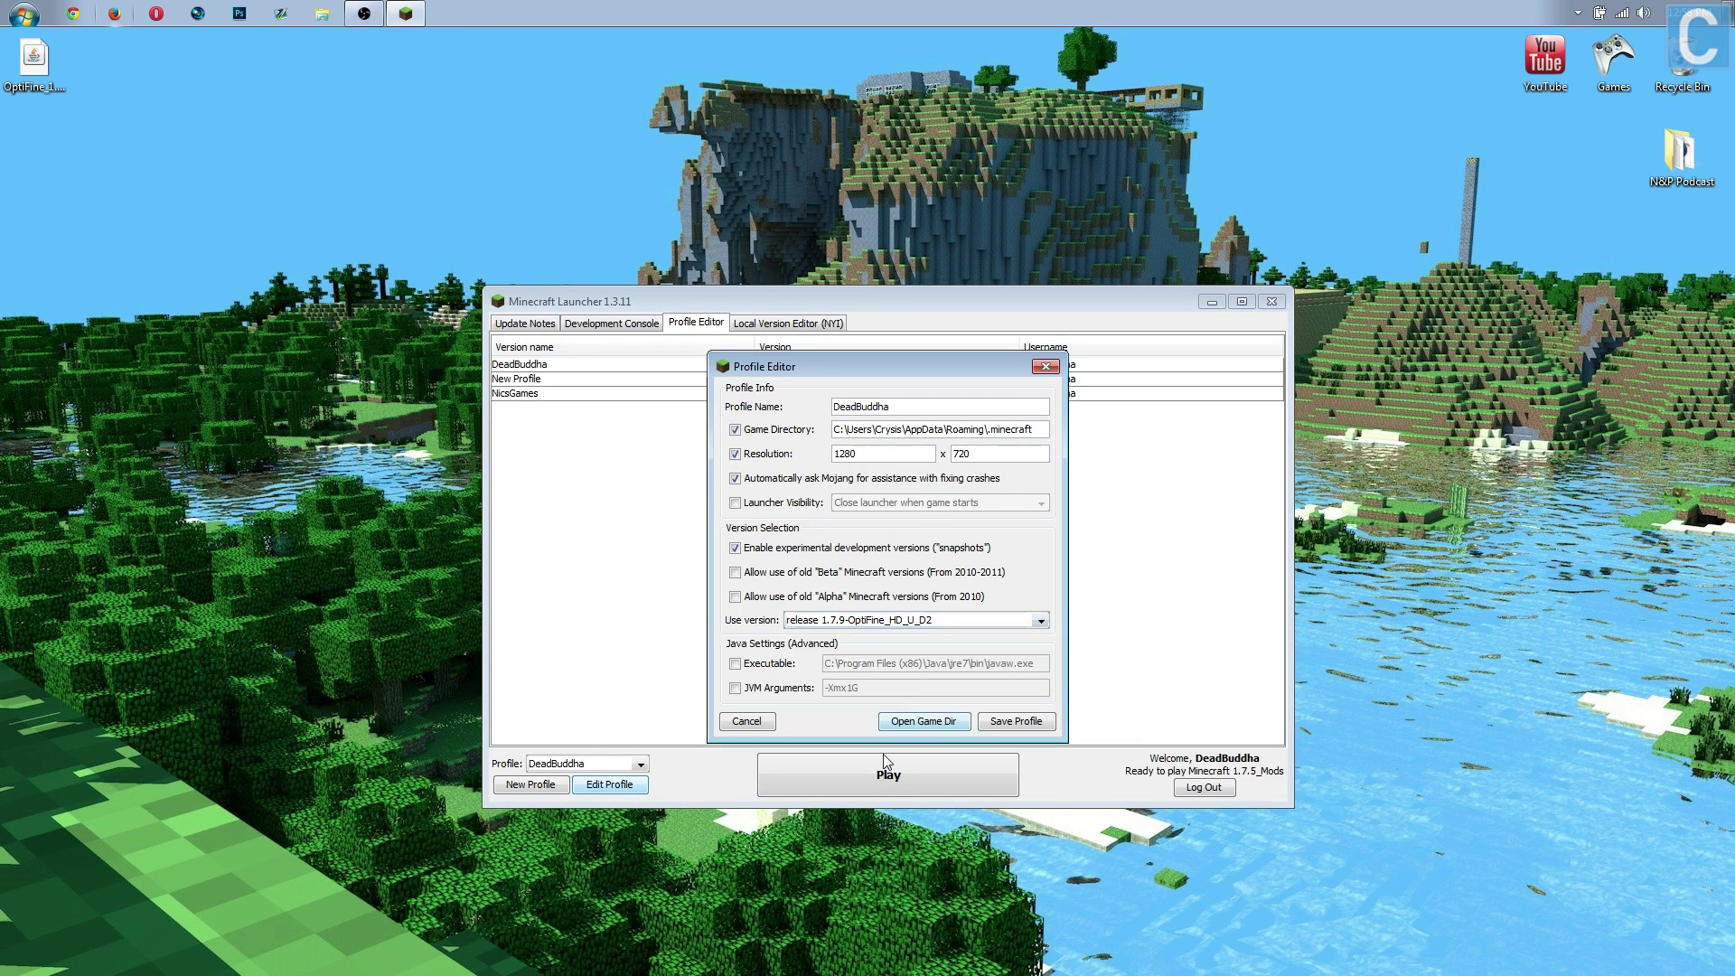
click(997, 723)
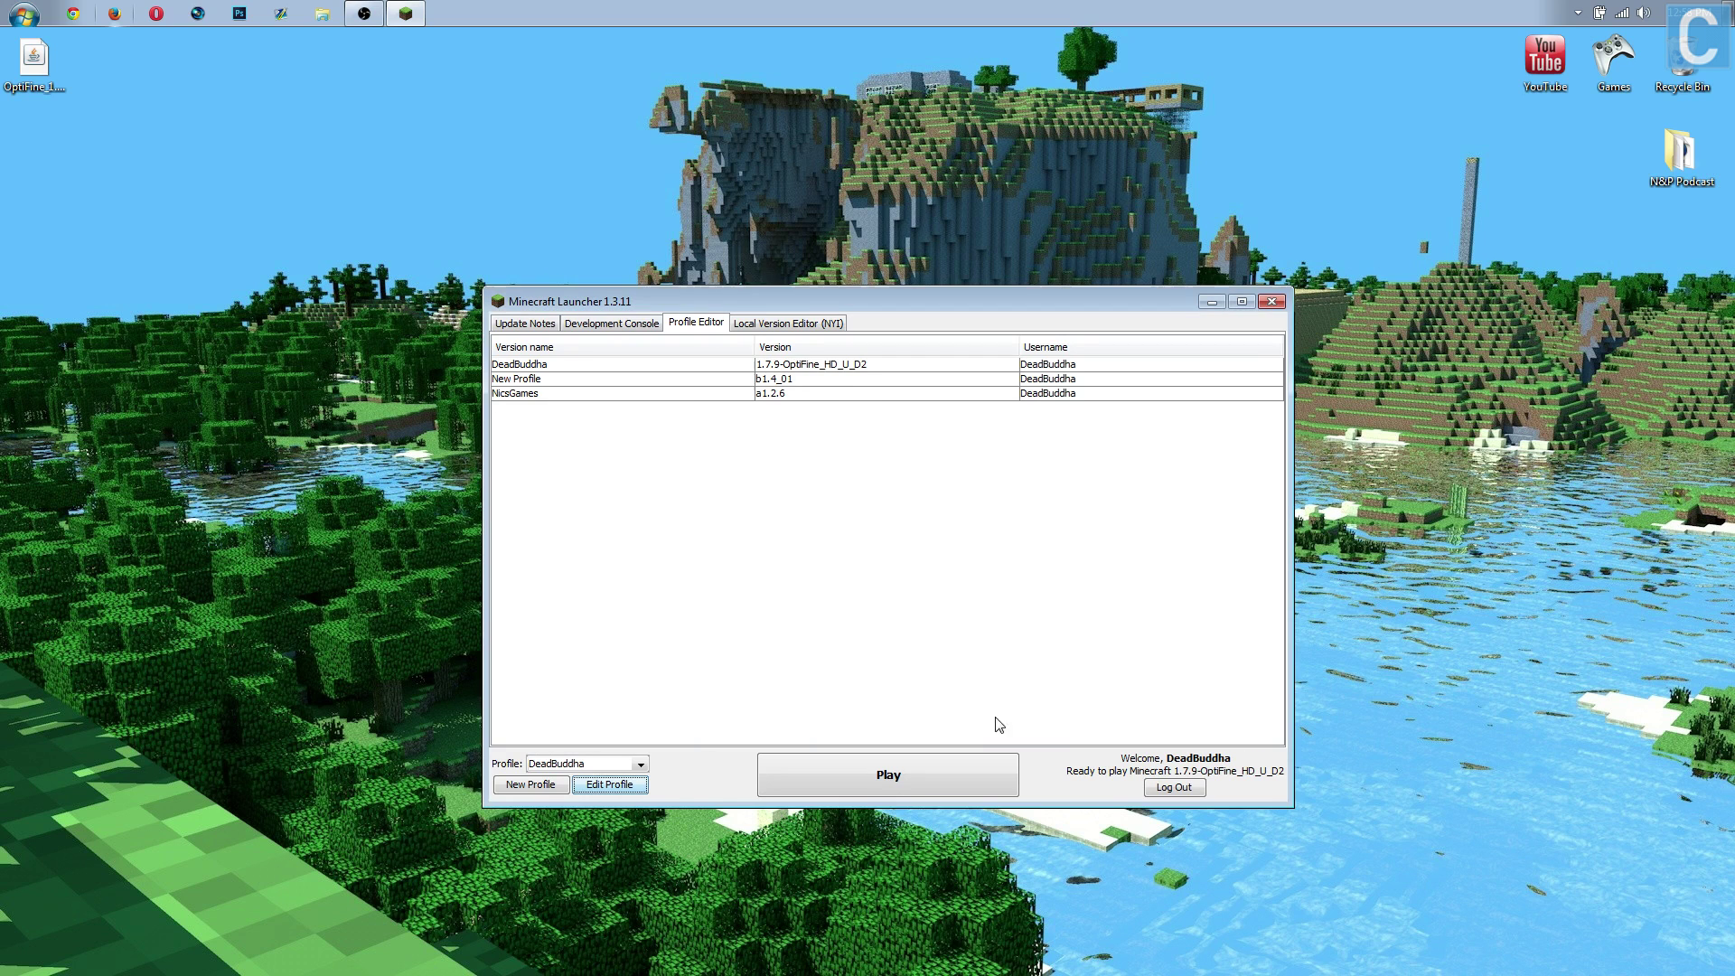
Launch the game, go to Options > Video Settings, and look at the Animations page.
click(870, 772)
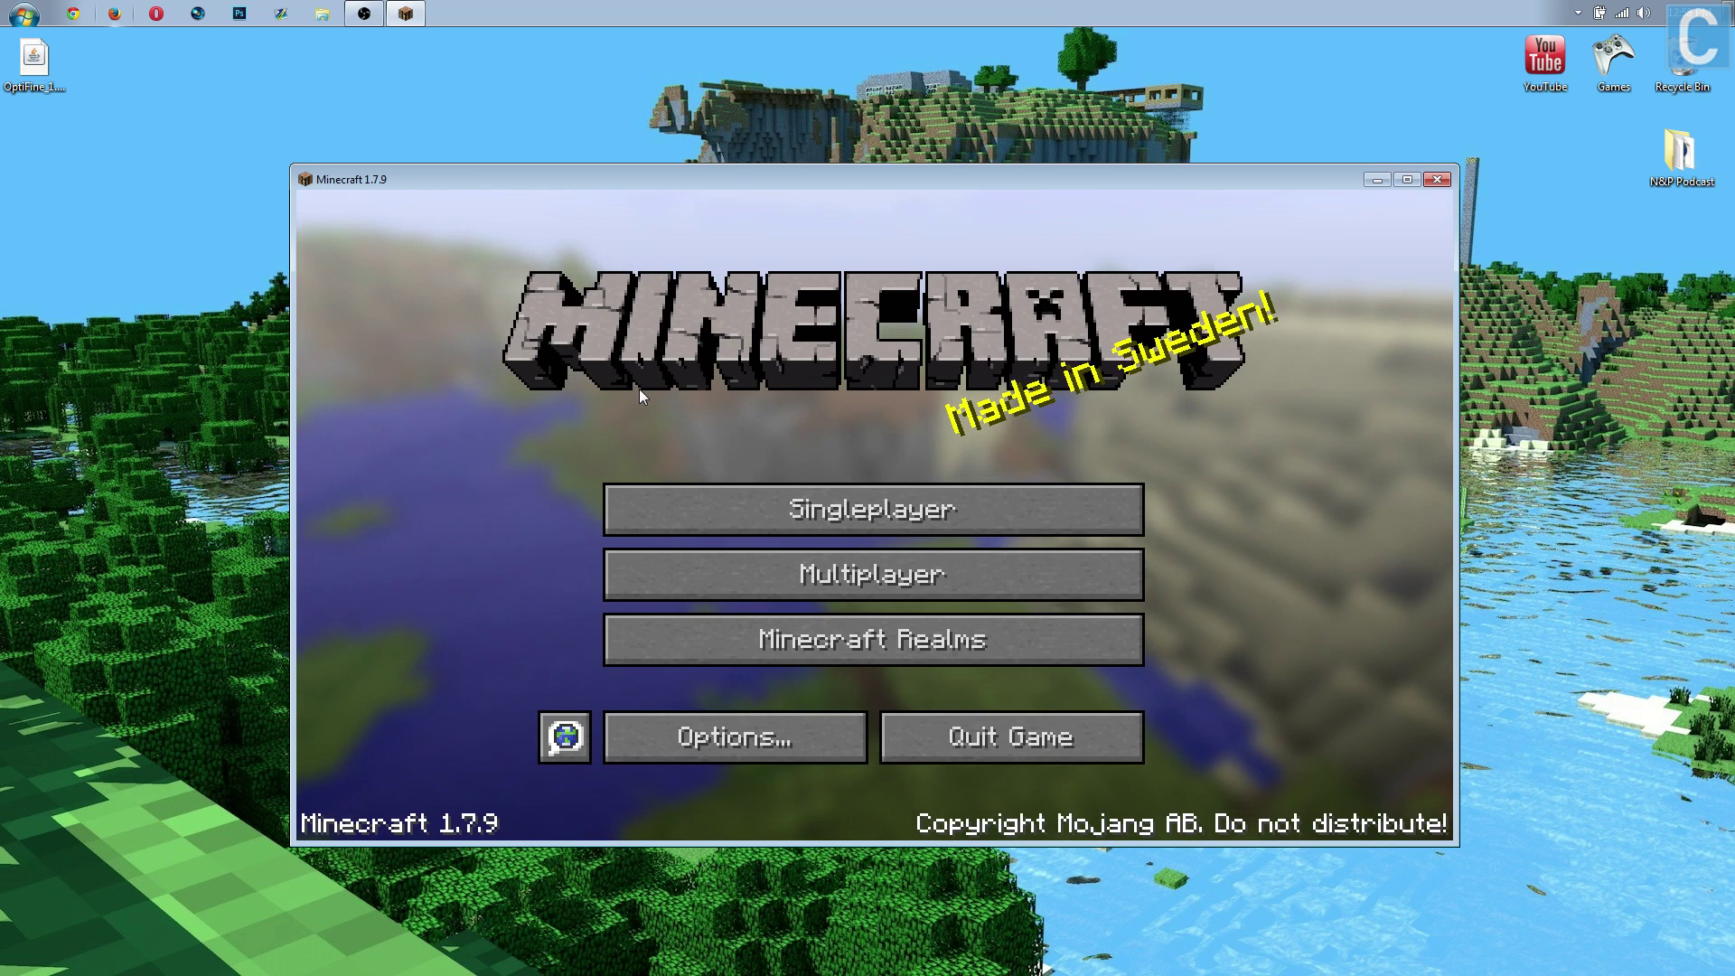
click(776, 723)
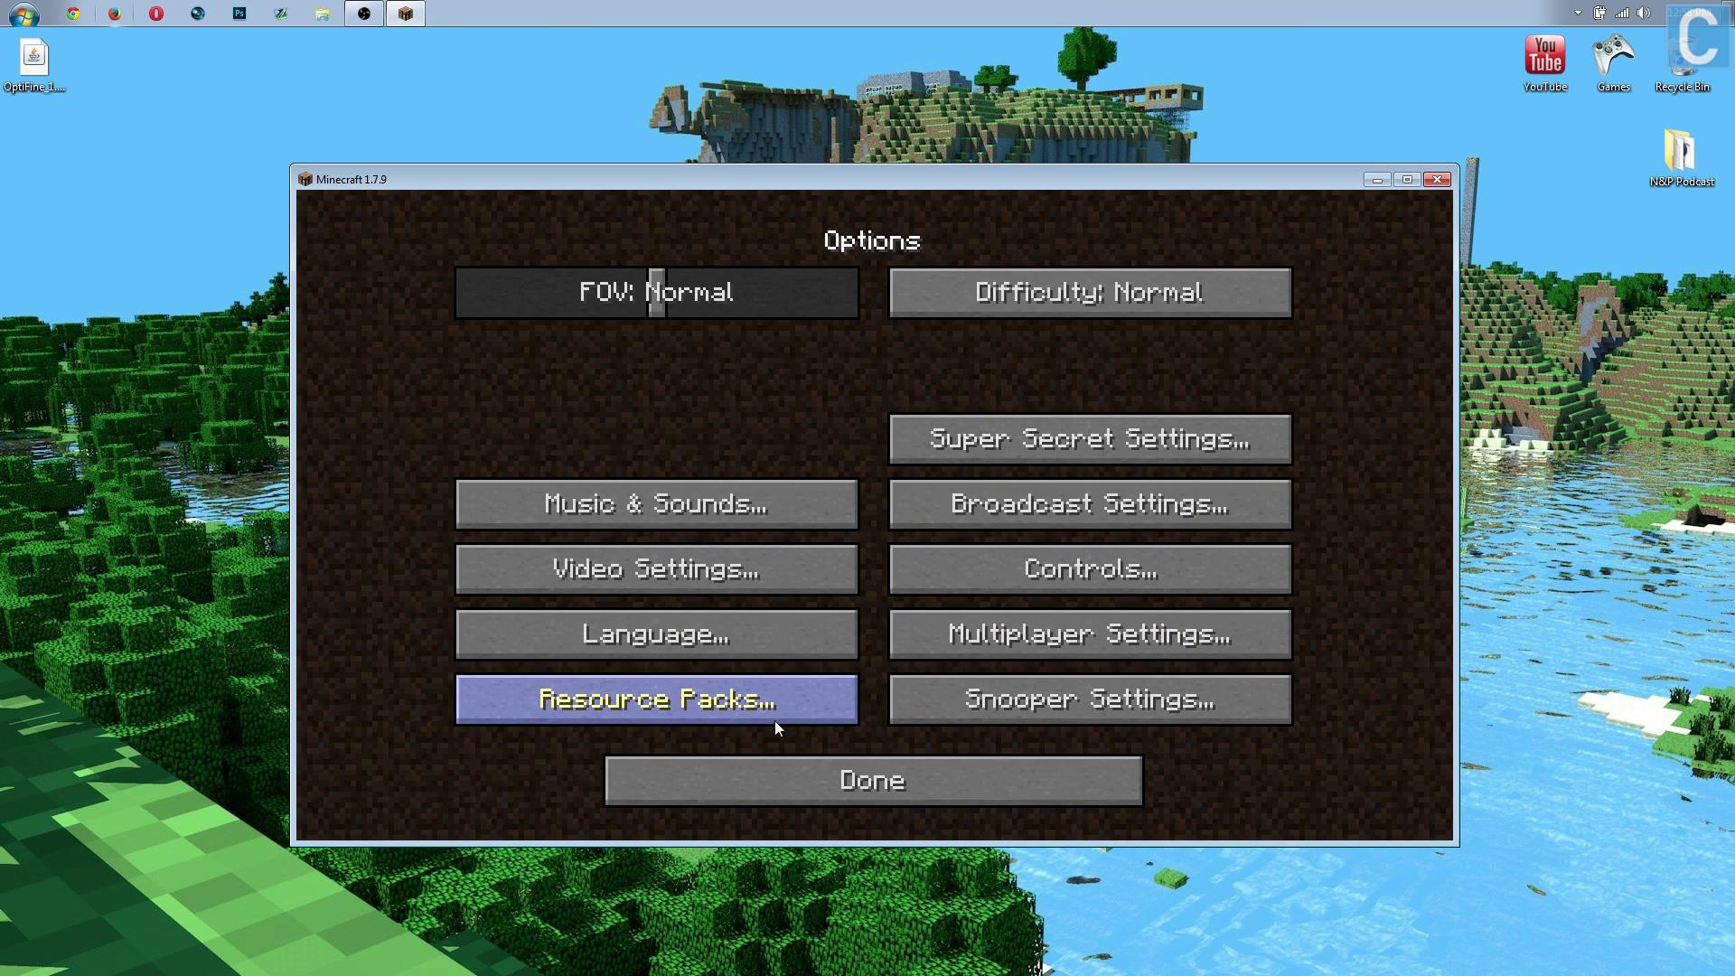
click(703, 560)
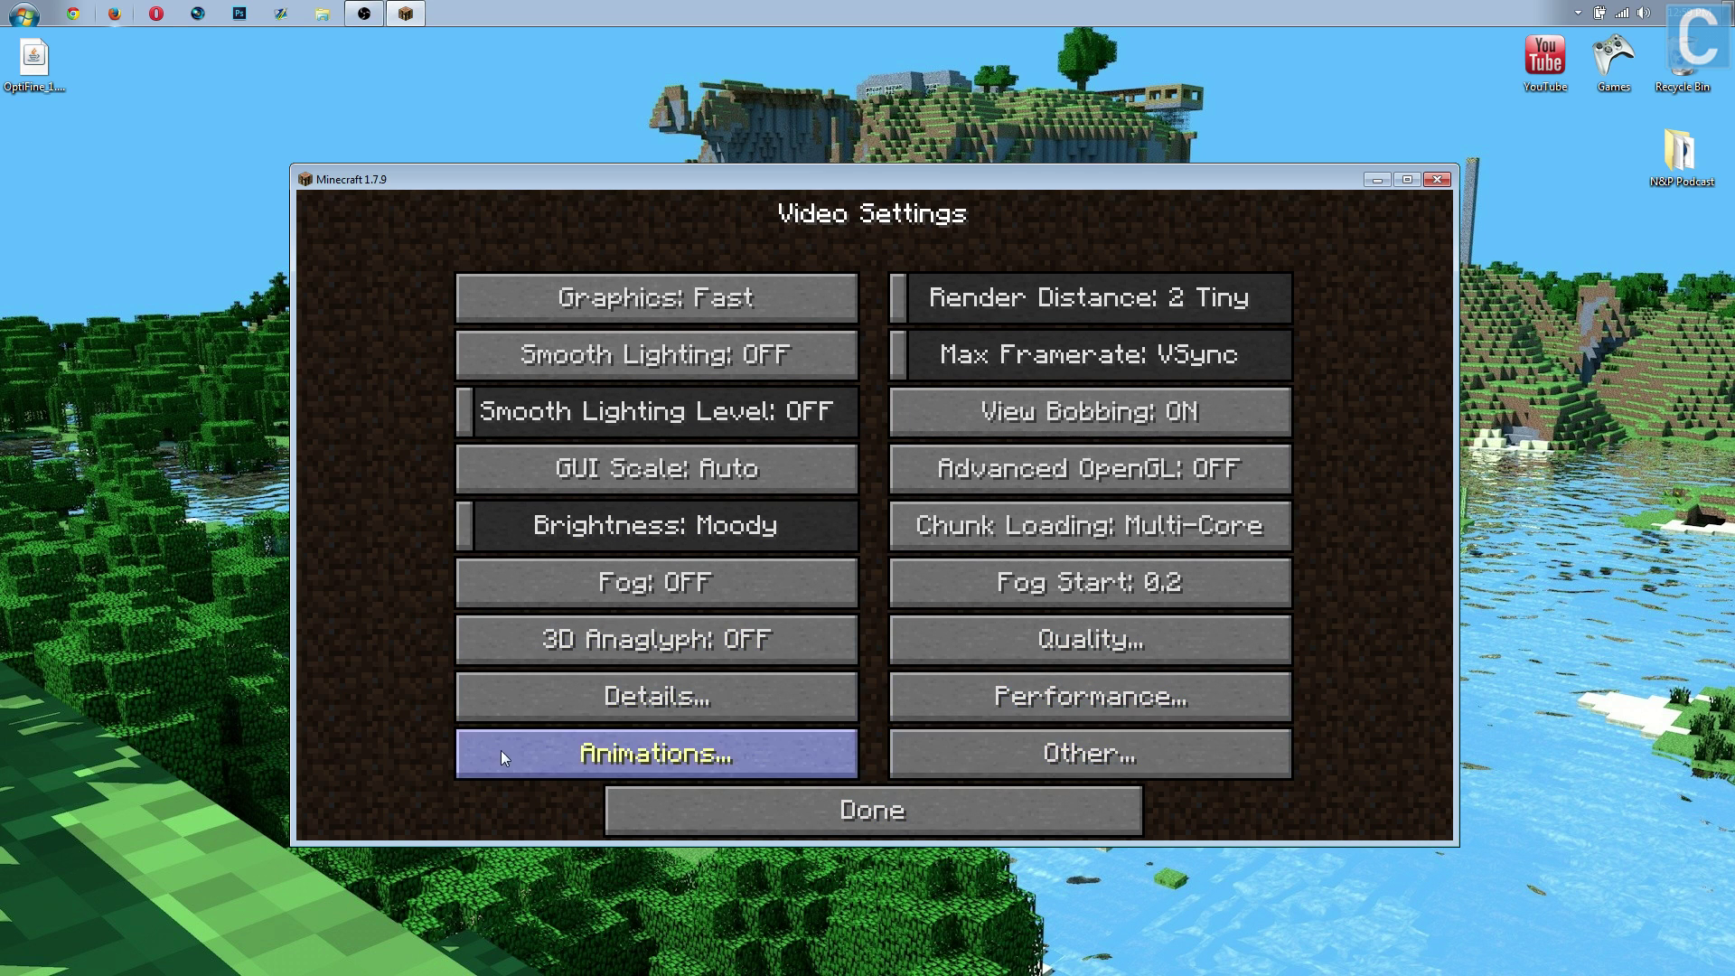
click(680, 732)
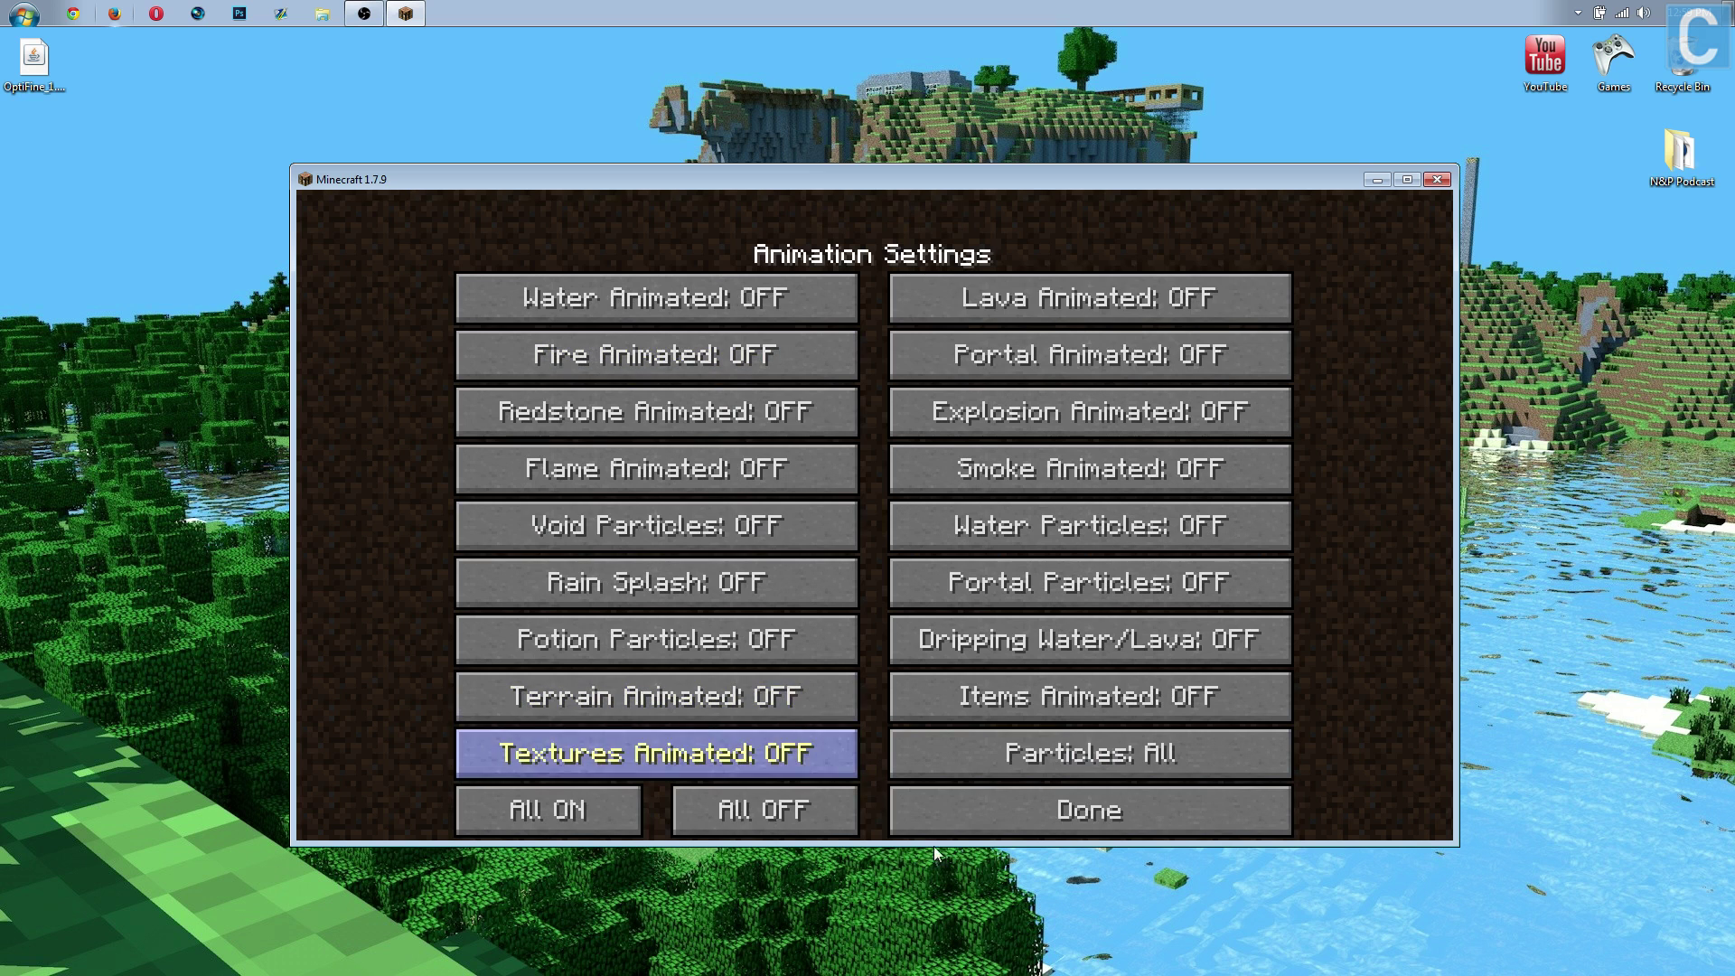
click(990, 822)
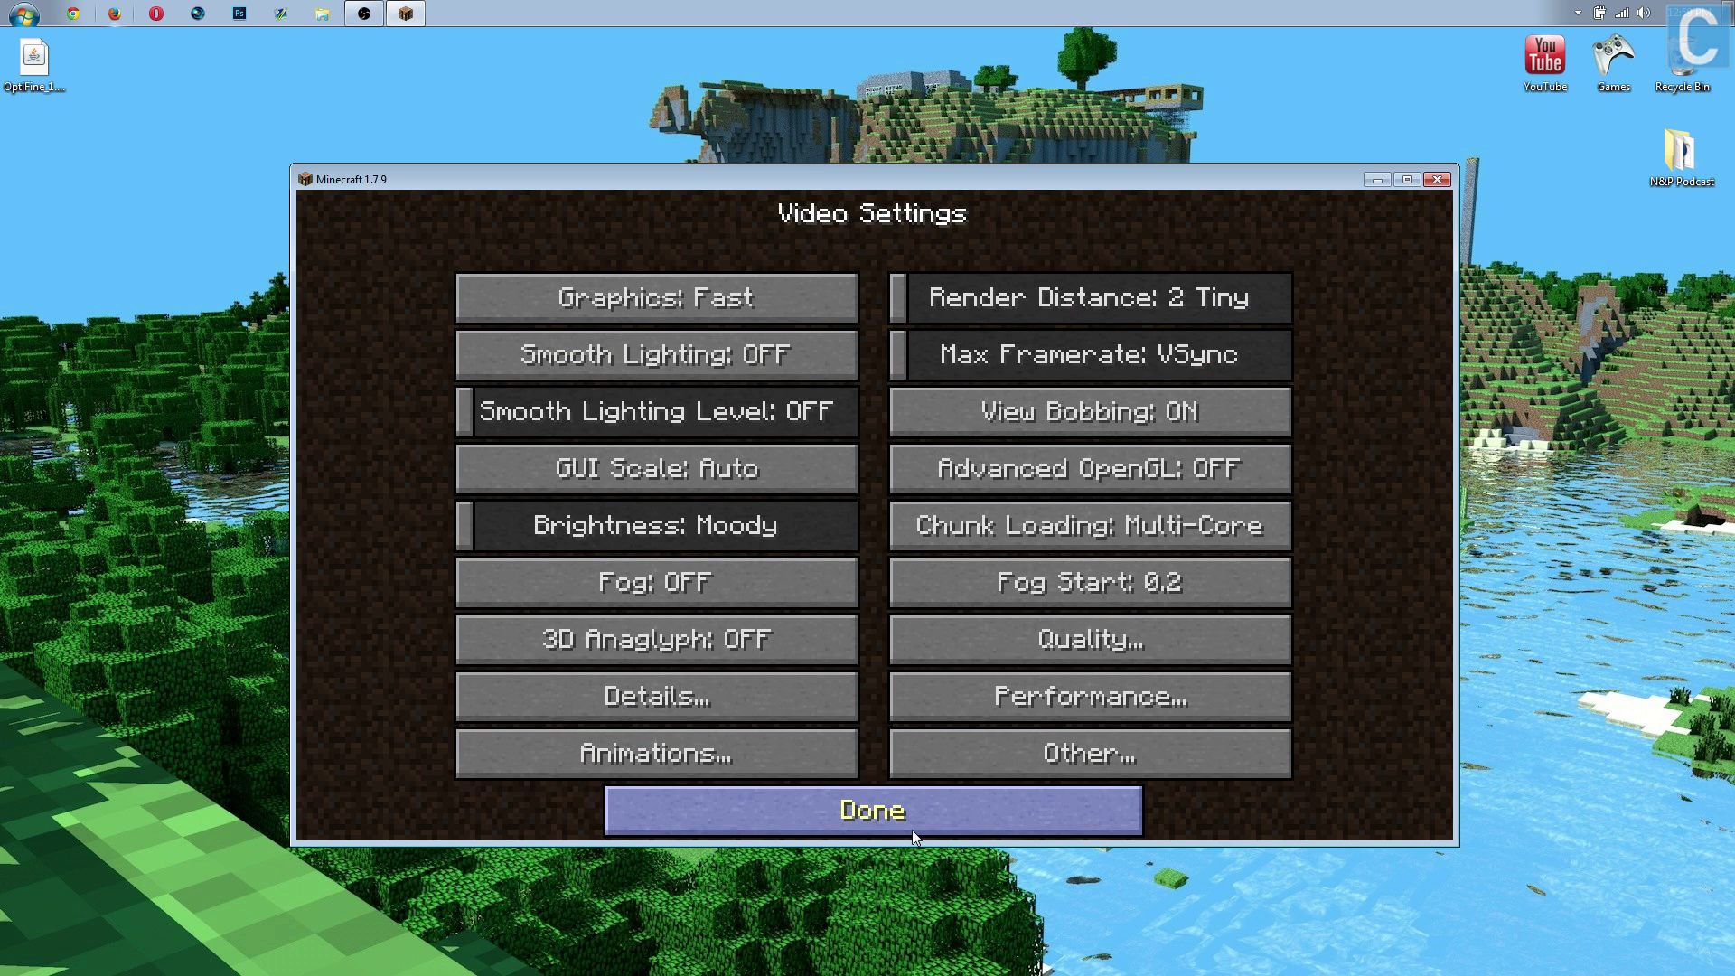
Move Render Distance to 32 Extreme then down to 2 Tiny, and browse Quality and Details.
drag(902, 312, 1278, 363)
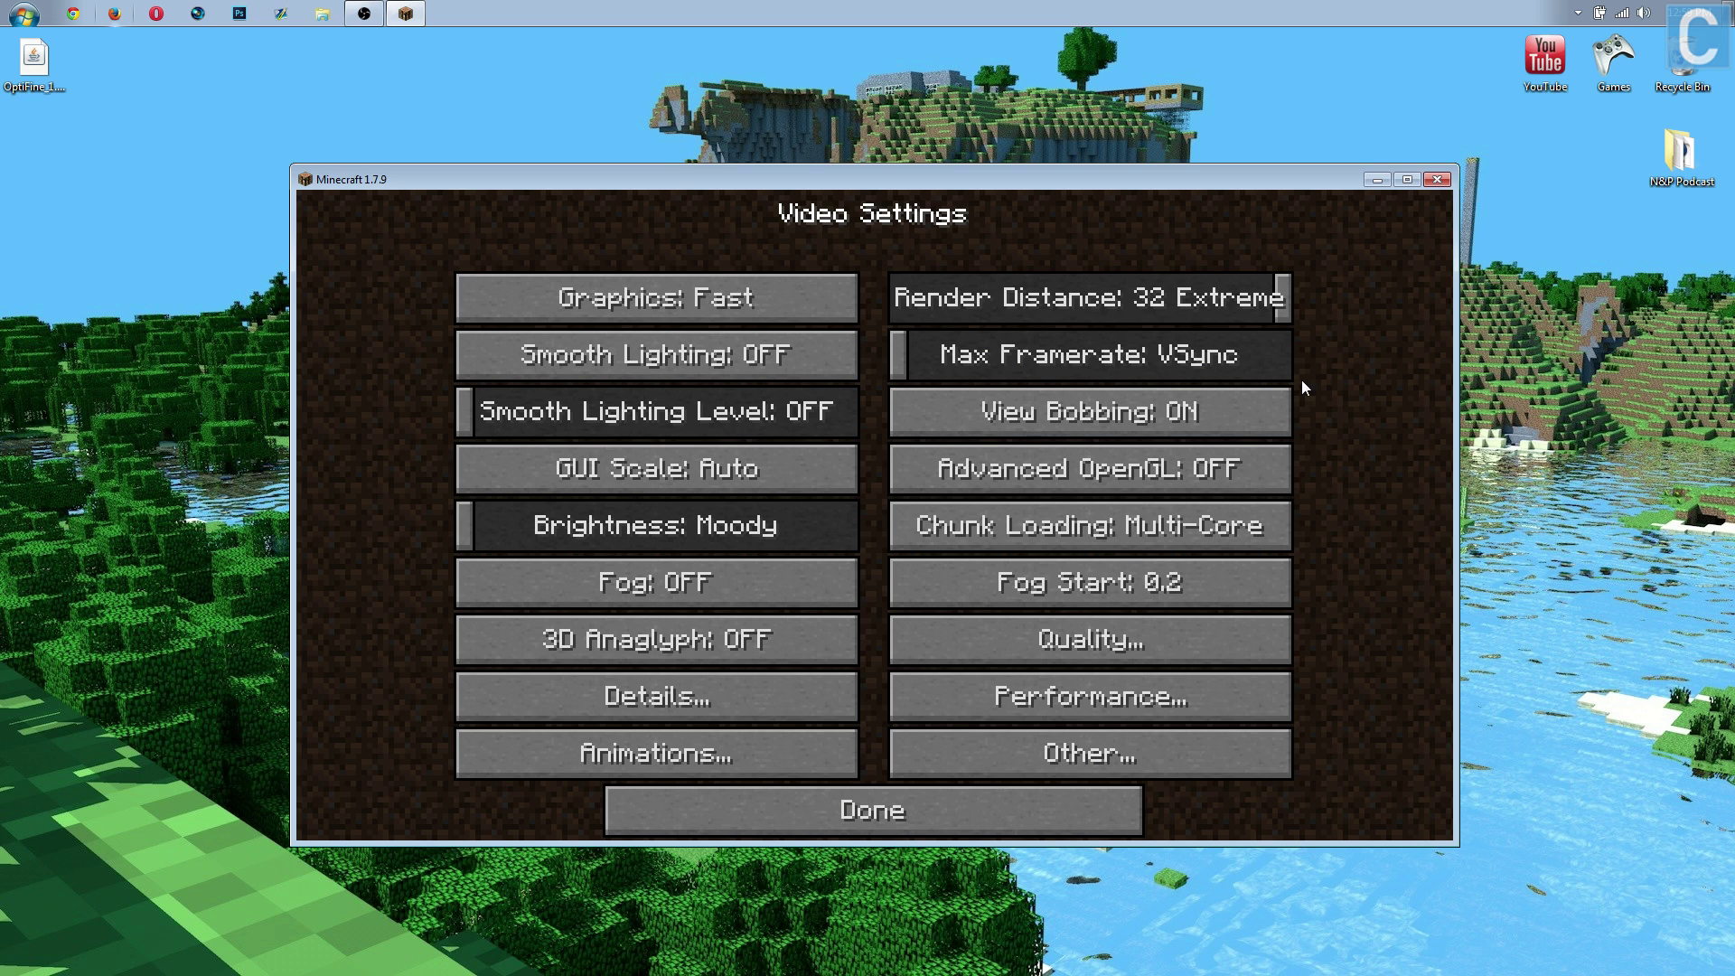
drag(1282, 299, 889, 311)
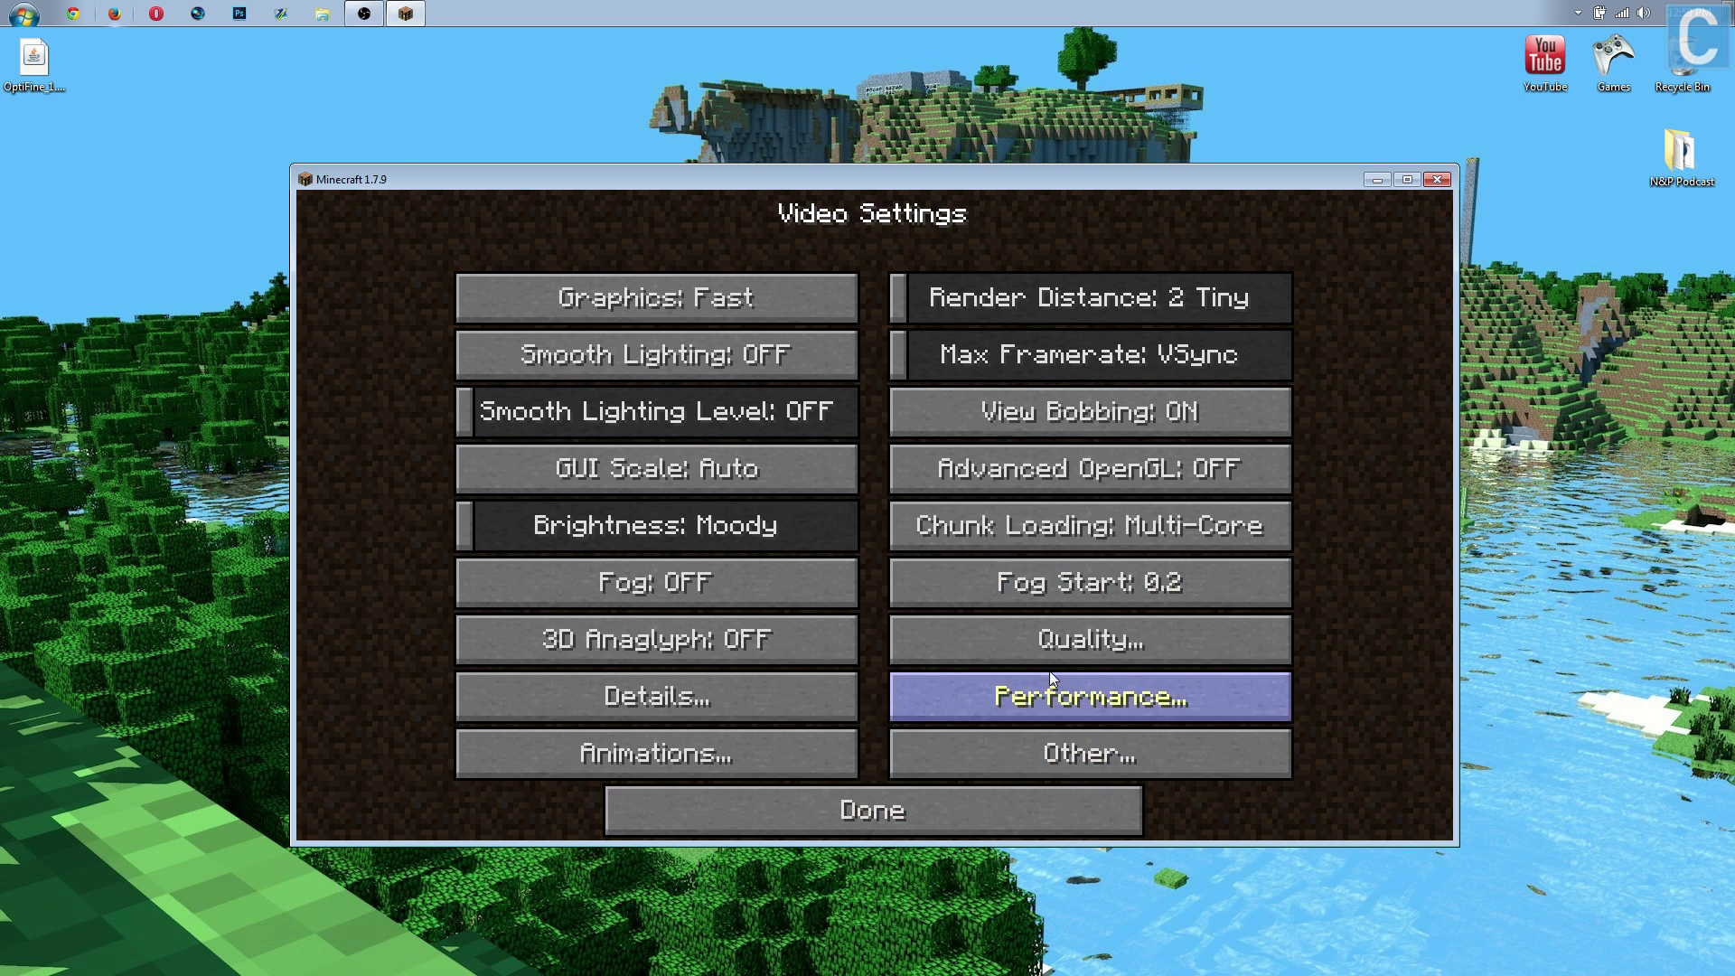
click(1090, 639)
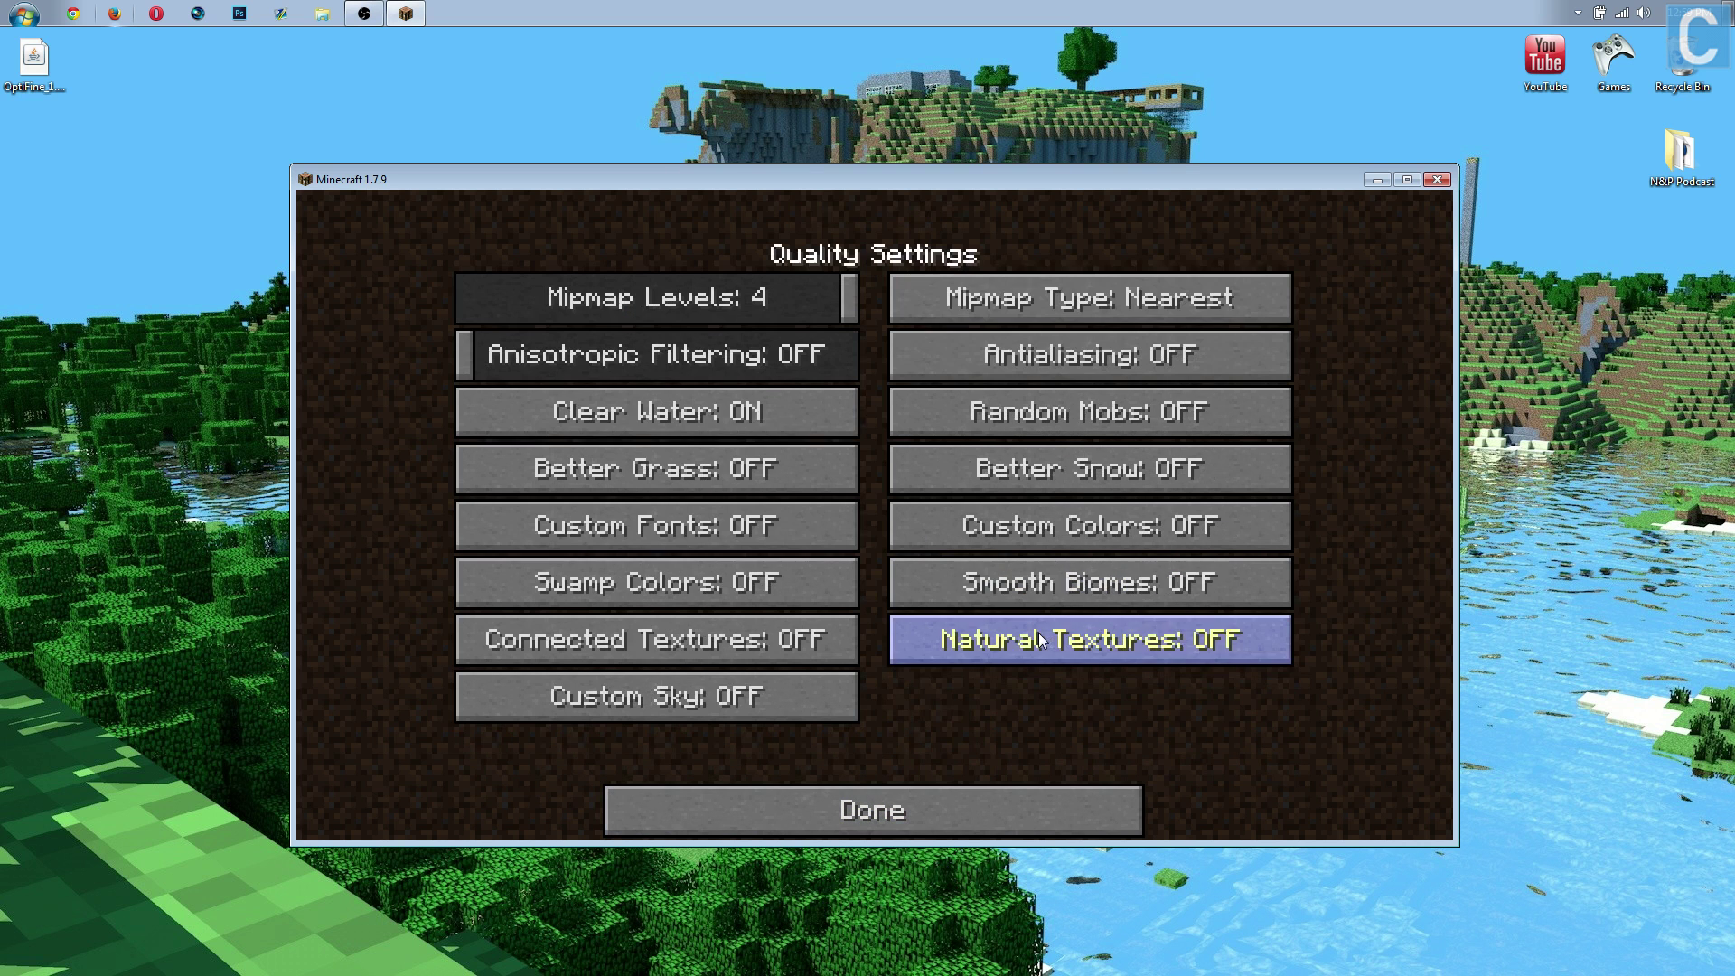
click(748, 795)
click(632, 692)
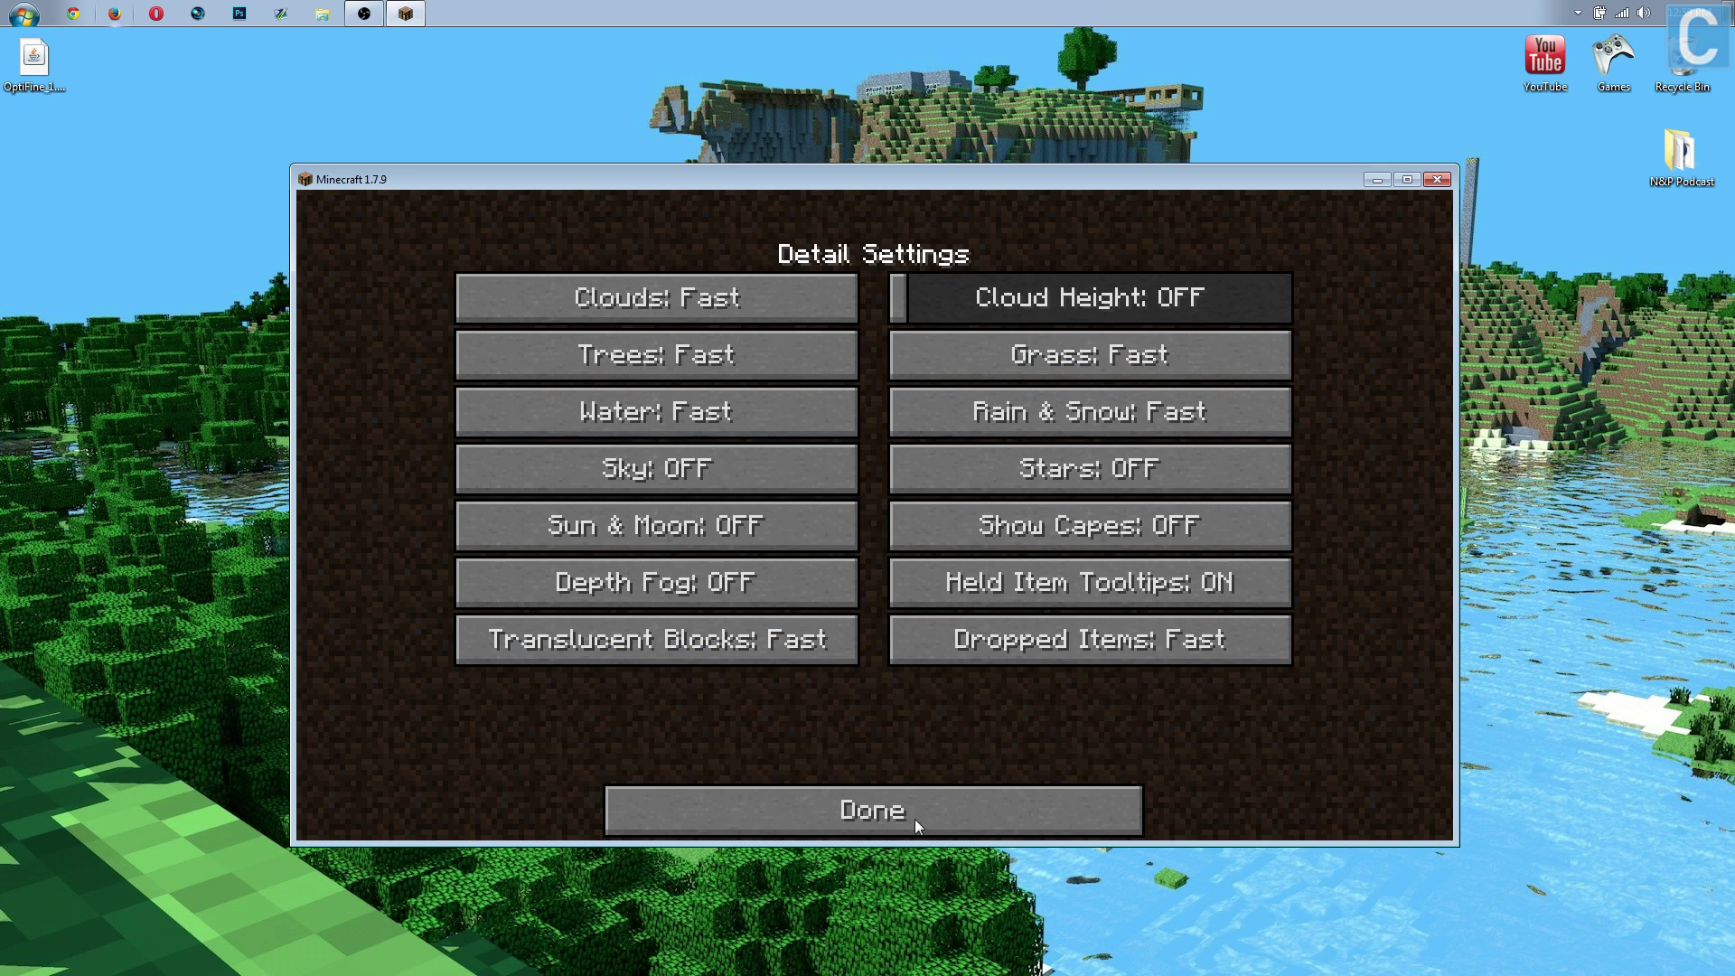
click(914, 818)
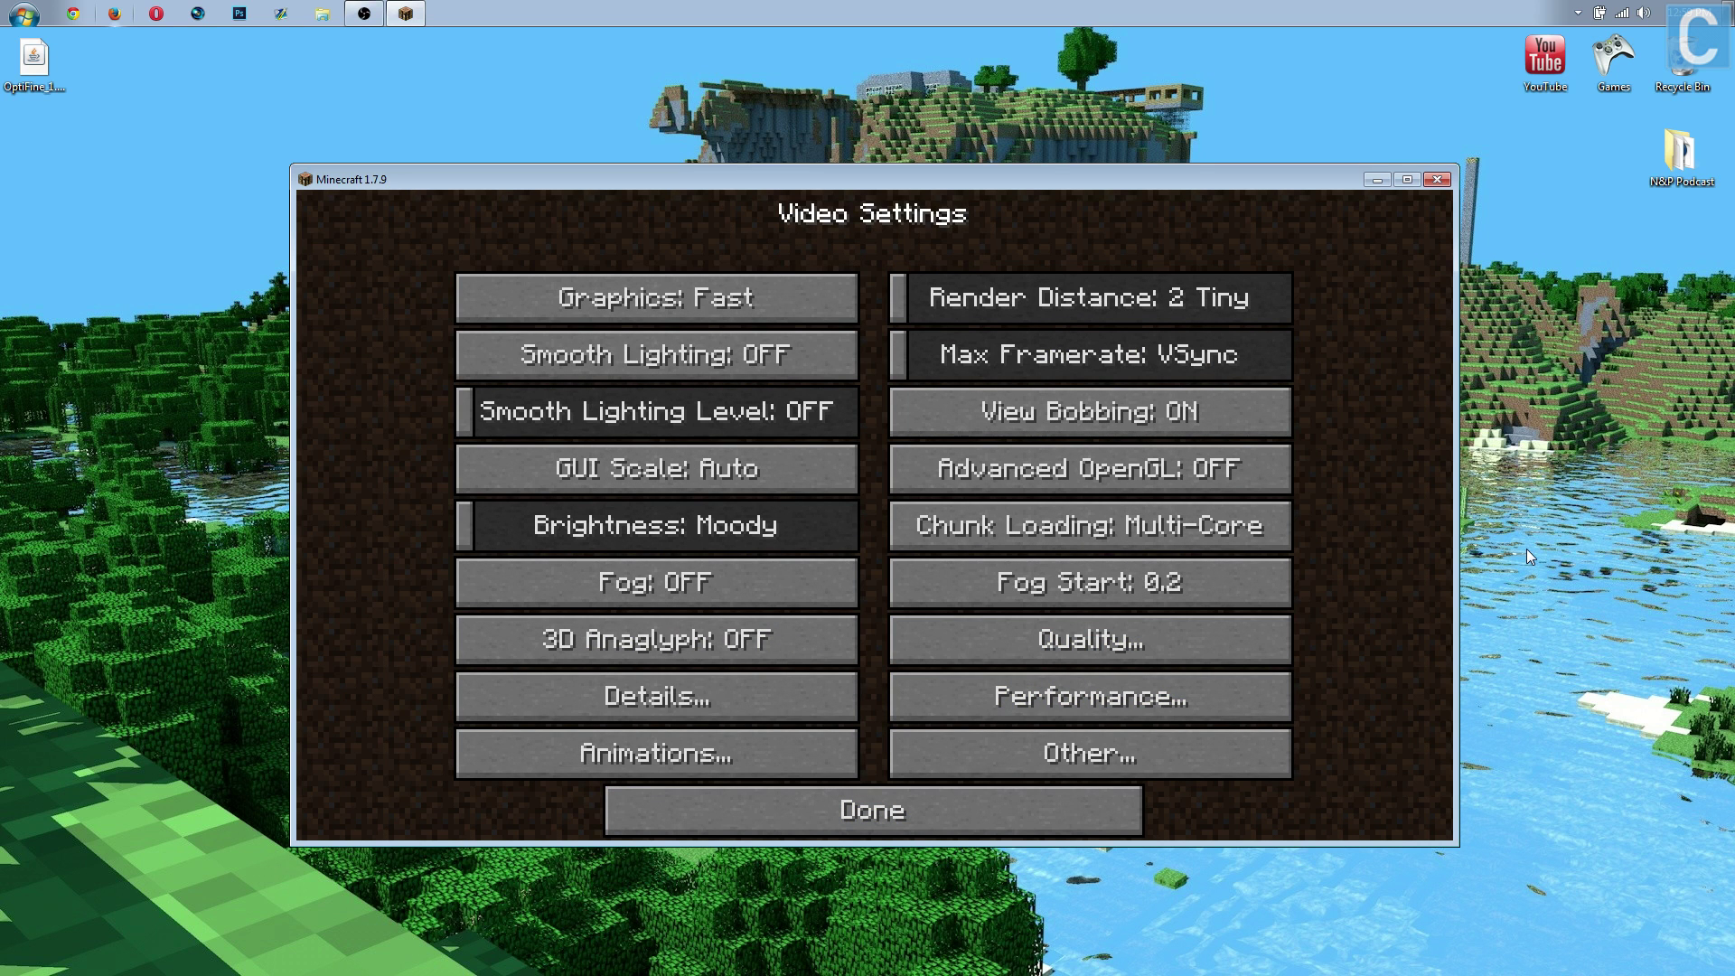